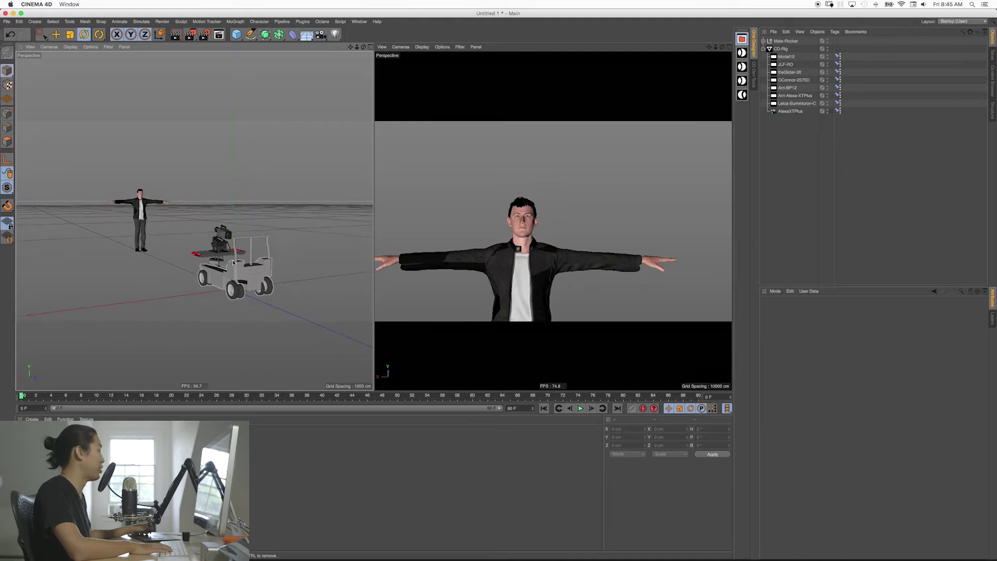
Choose the Arri-T1 as the light for a new lighting rig in the CineDesigner Lighting Truck
{"action": "mouse_move", "coordinate": [247, 273]}
{"action": "left_mouse_down", "text": "alt"}
{"action": "mouse_move", "coordinate": [236, 272]}
{"action": "mouse_move", "coordinate": [254, 275]}
{"action": "left_mouse_up", "text": "alt"}
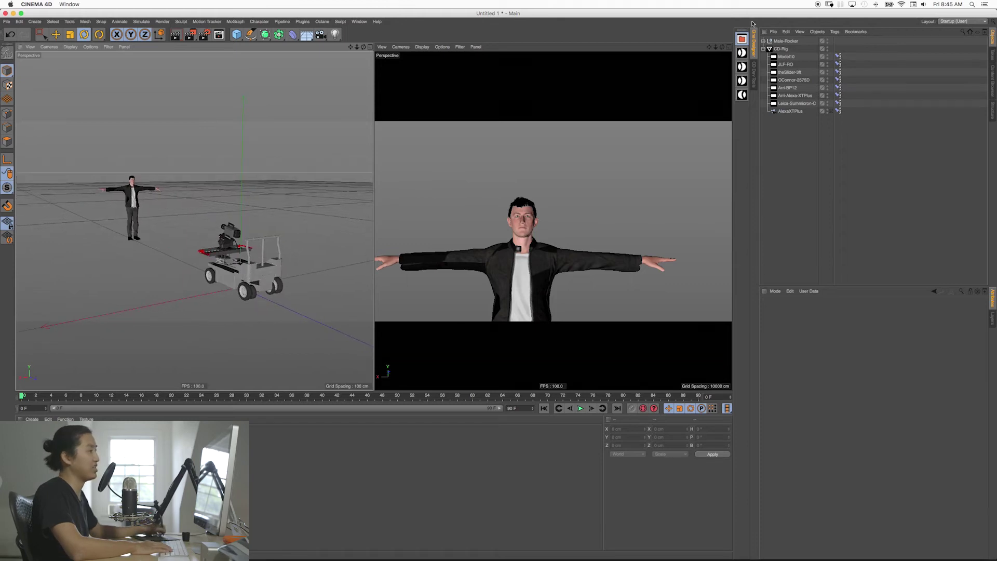
{"action": "left_click", "coordinate": [742, 66]}
{"action": "left_click_drag", "start_coordinate": [430, 77], "coordinate": [429, 80]}
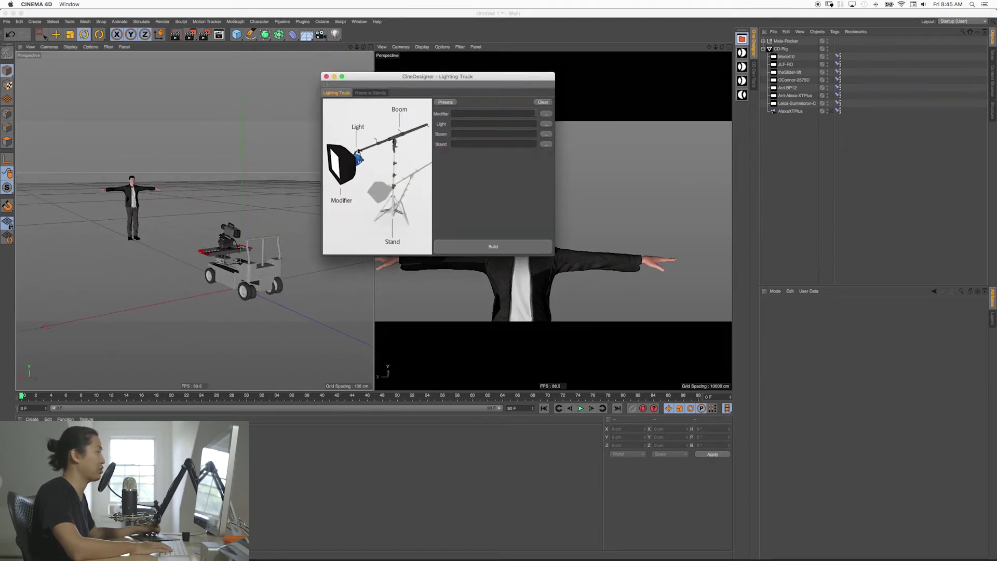
{"action": "left_click", "coordinate": [546, 124]}
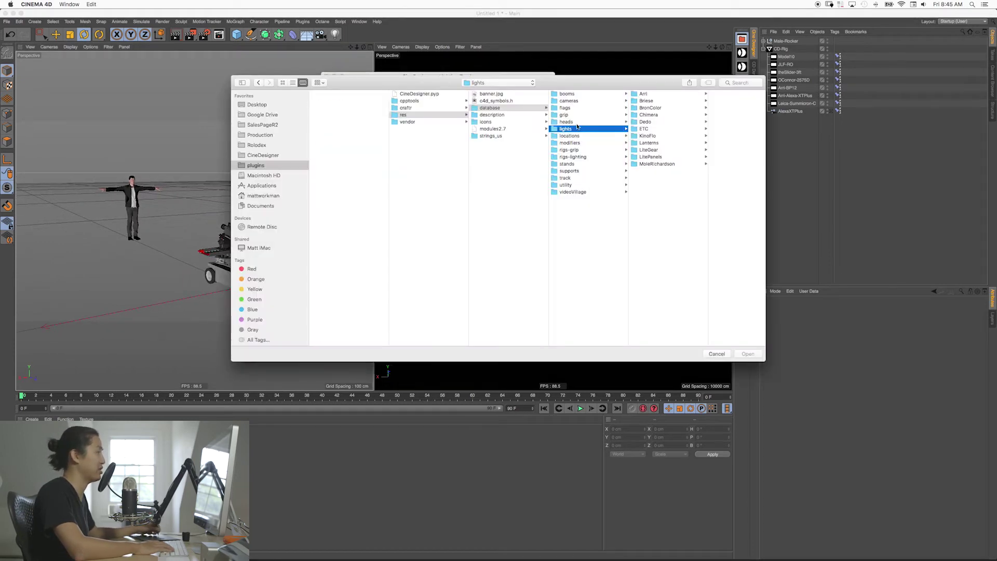
{"action": "left_click", "coordinate": [647, 94]}
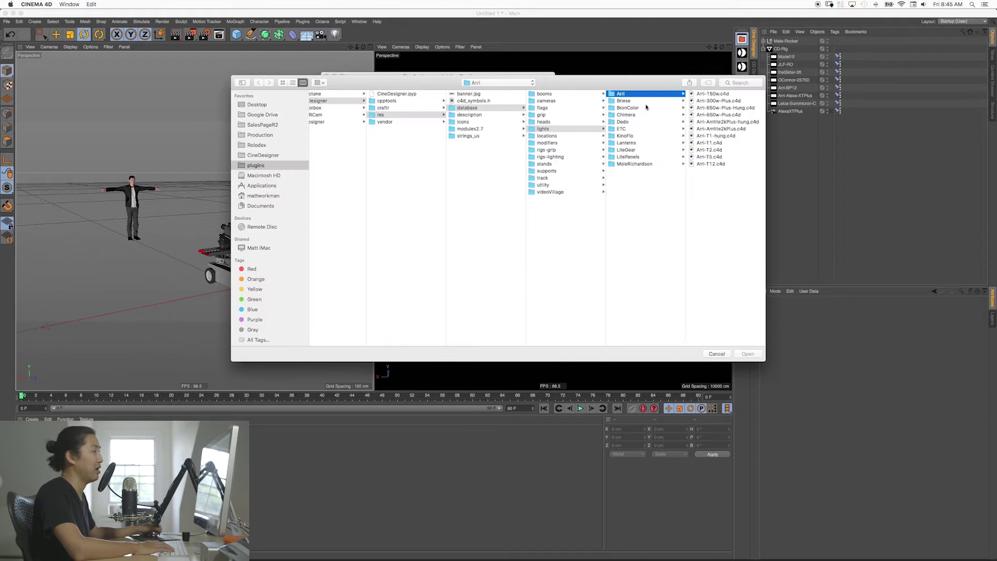
{"action": "double_click", "coordinate": [704, 144]}
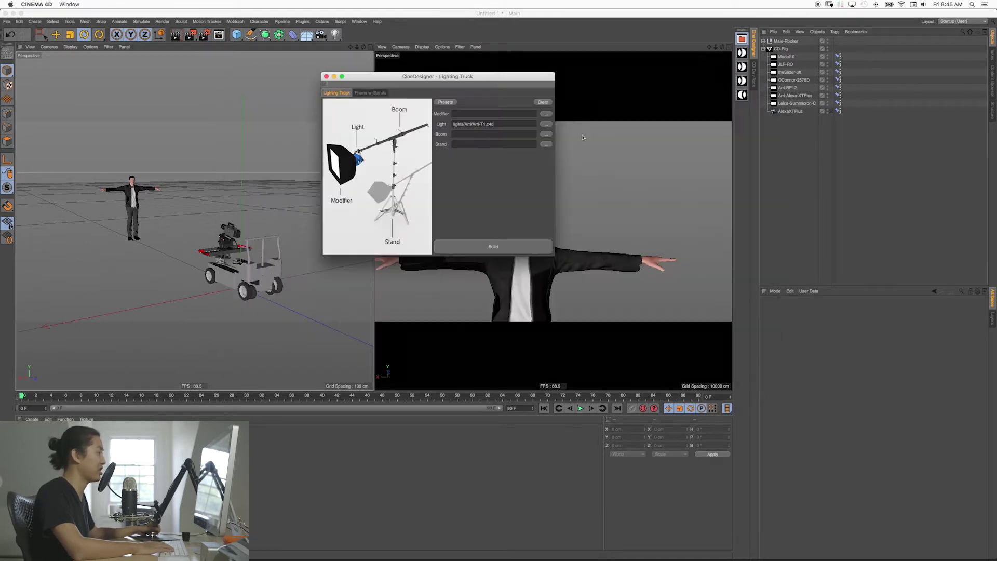
Choose the Baby3Riser stand for the Arri-T1 and build the lighting rig
{"action": "left_click", "coordinate": [545, 145]}
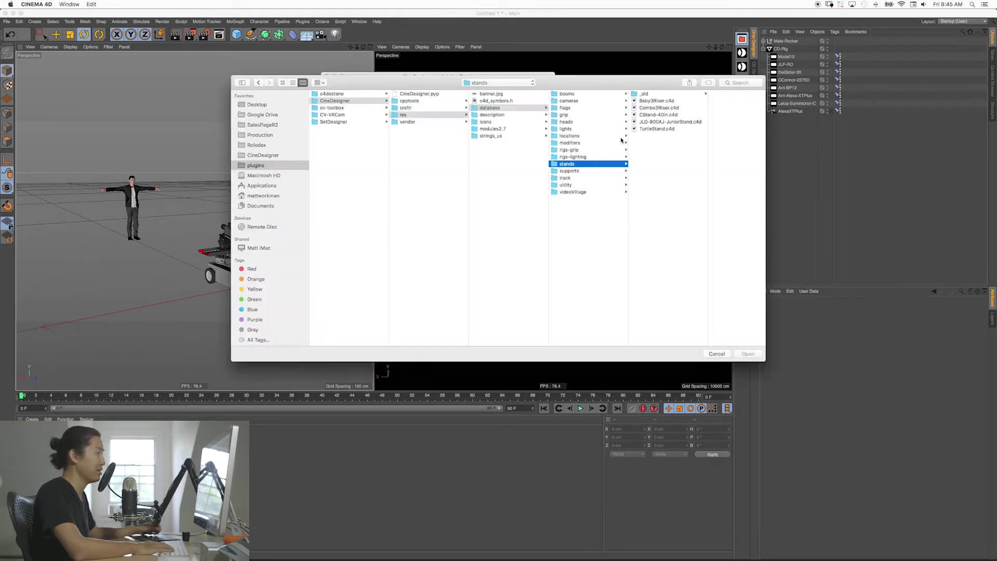
{"action": "left_click", "coordinate": [650, 101]}
{"action": "left_click", "coordinate": [632, 108]}
{"action": "left_click", "coordinate": [630, 115]}
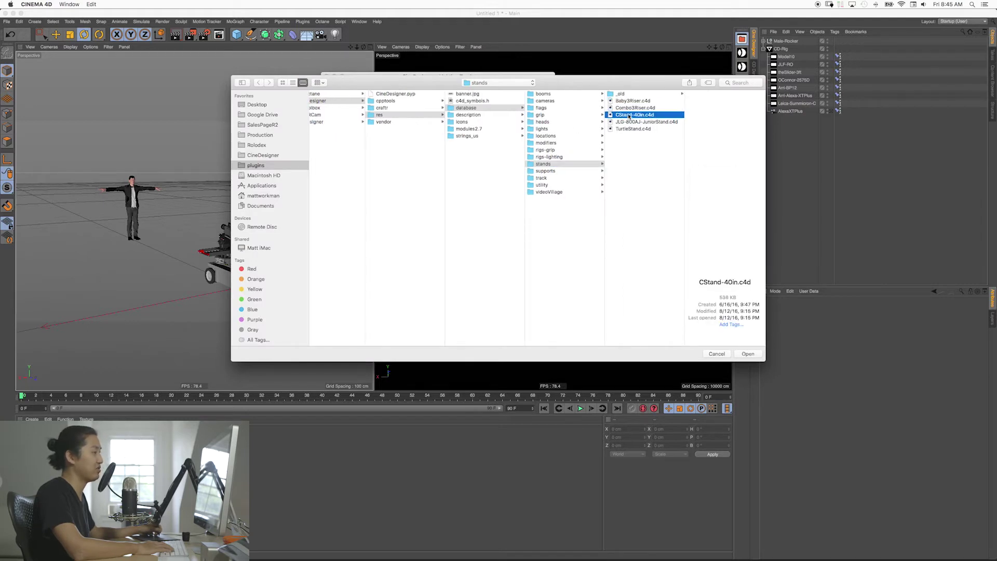
{"action": "left_click", "coordinate": [629, 122]}
{"action": "double_click", "coordinate": [624, 101]}
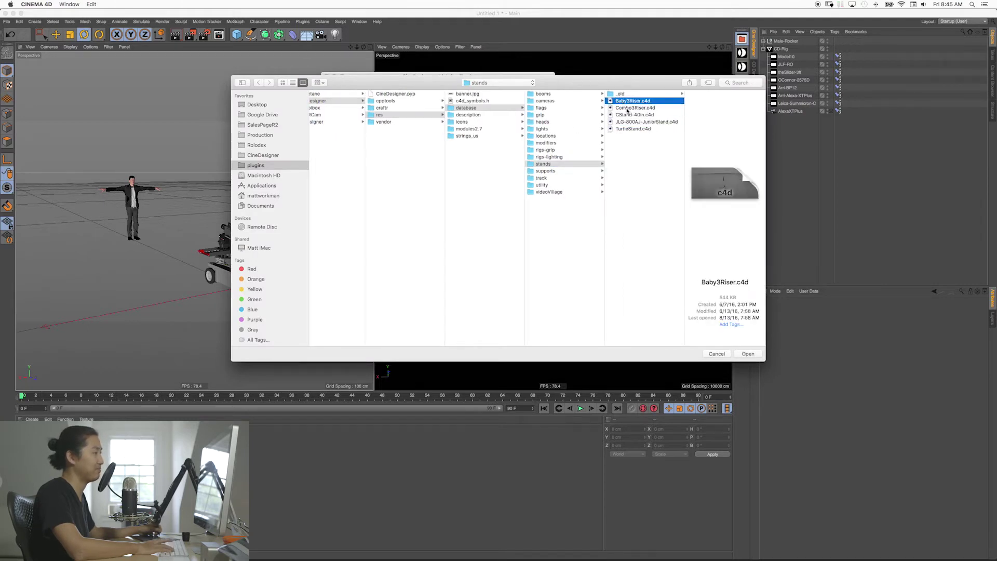
{"action": "left_click", "coordinate": [466, 243]}
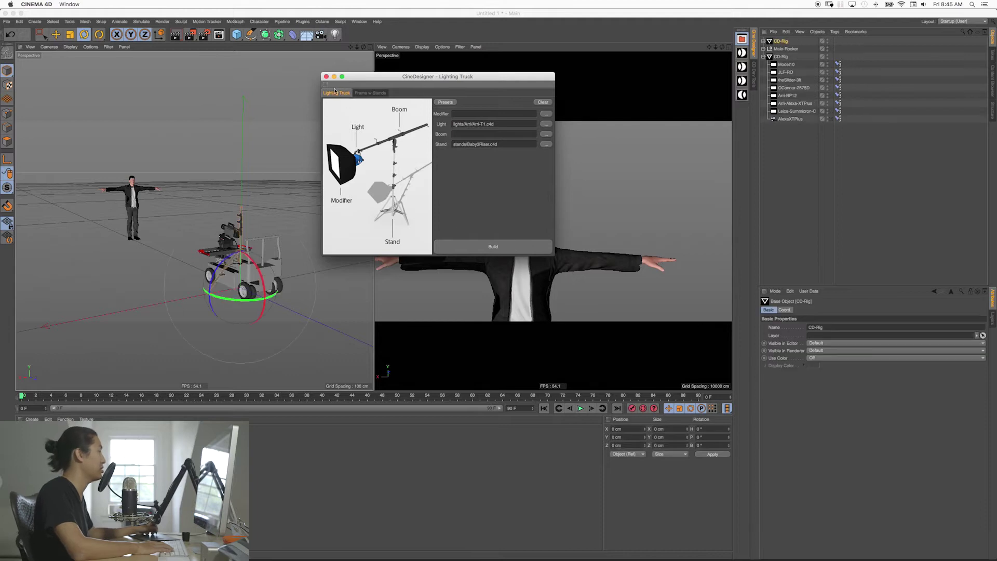
Collapse the camera dolly's rig hierarchy and rename the rig to A-CAM
{"action": "left_click", "coordinate": [763, 63]}
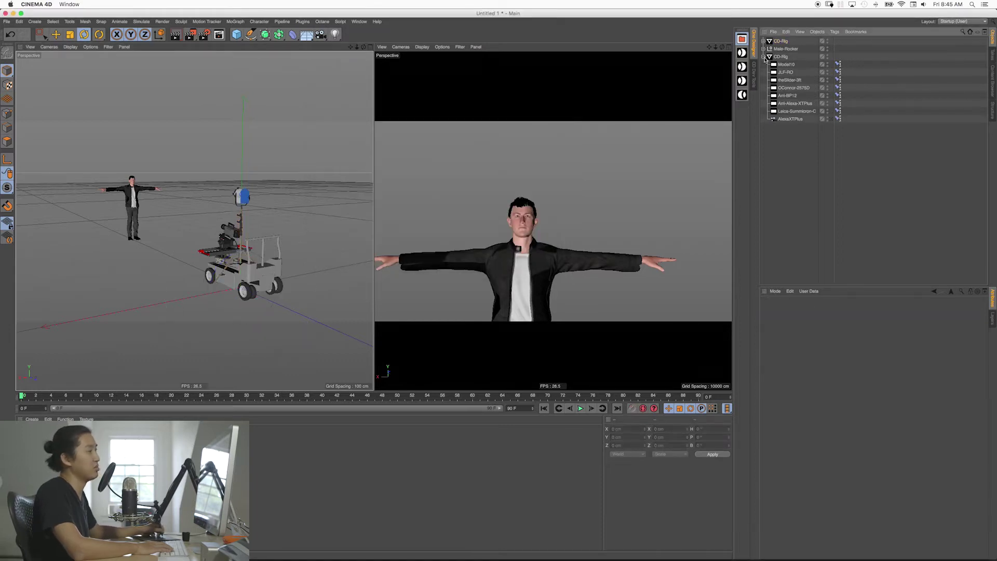
{"action": "left_click", "coordinate": [763, 56]}
{"action": "left_click", "coordinate": [781, 57]}
{"action": "double_click", "coordinate": [781, 57]}
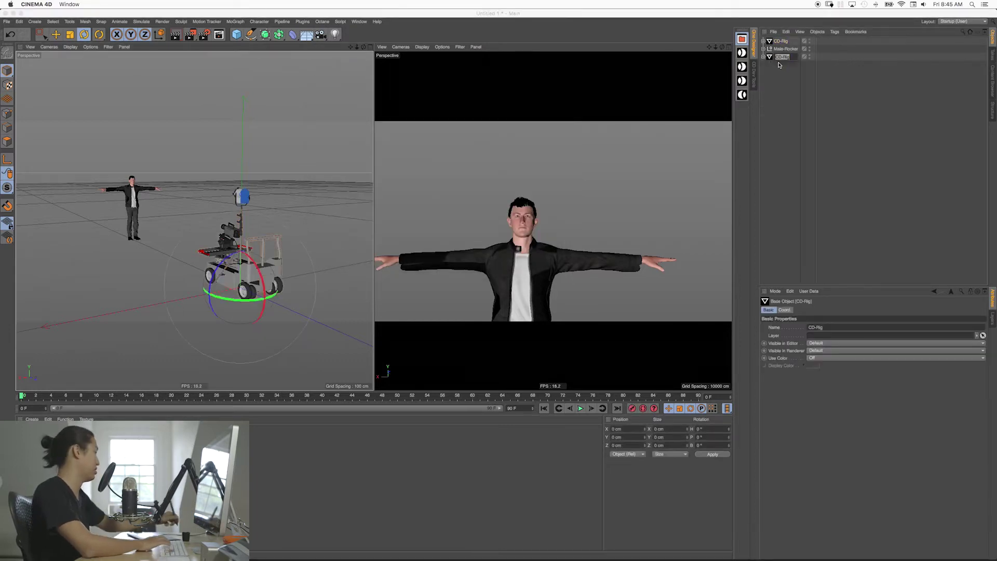
{"action": "type", "text": "A-CAM"}
{"action": "key", "text": "Return"}
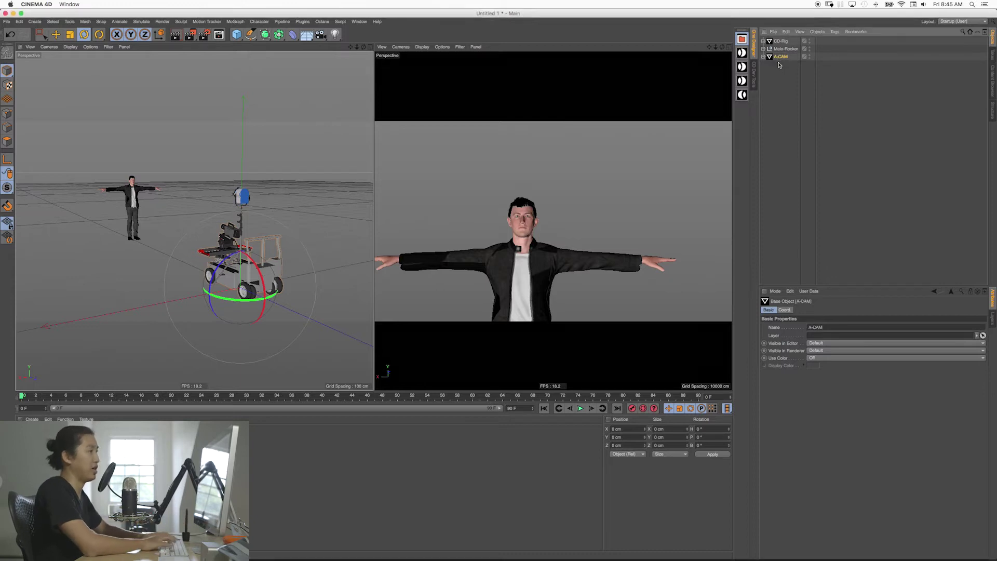
Rename the new lighting rig to KeyLight and place it below A-CAM in the object list
{"action": "double_click", "coordinate": [781, 40]}
{"action": "type", "text": "KeyLight"}
{"action": "key", "text": "Return"}
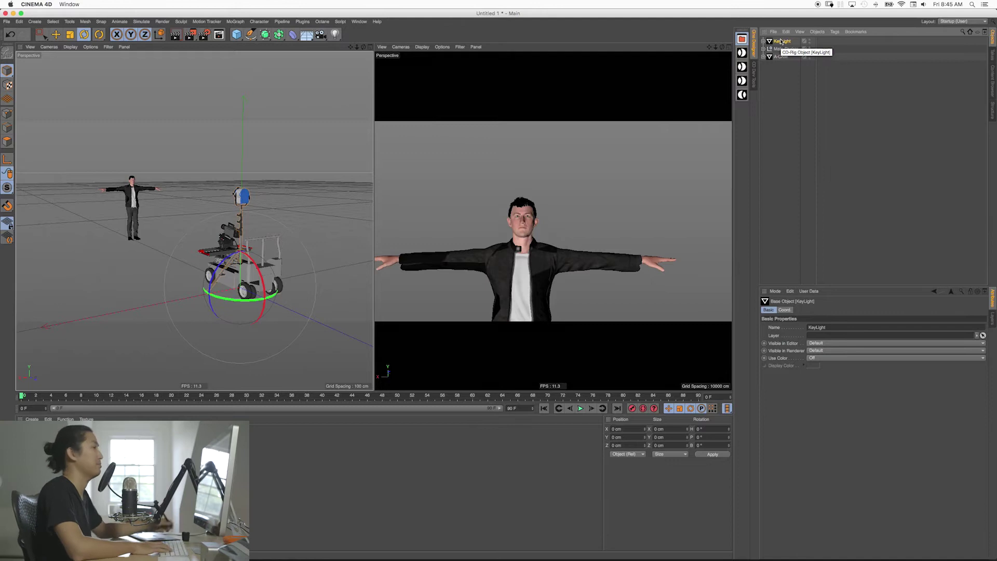
{"action": "left_click", "coordinate": [856, 93]}
{"action": "left_click_drag", "start_coordinate": [789, 90], "coordinate": [787, 88]}
Move the whole KeyLight rig sideways away from the camera dolly to X about -207 cm
{"action": "left_click", "coordinate": [763, 56]}
{"action": "left_click", "coordinate": [785, 72]}
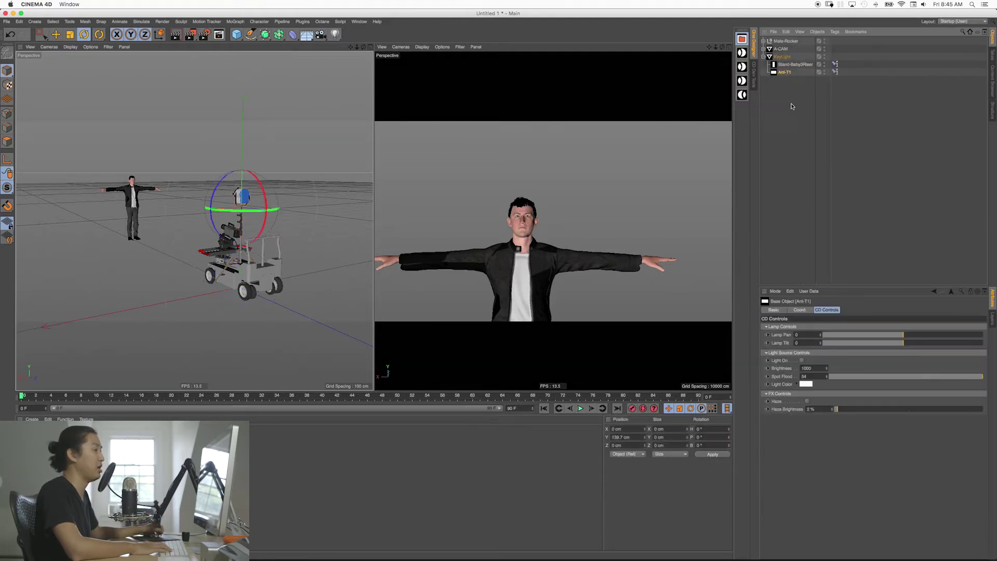
{"action": "key", "text": "0"}
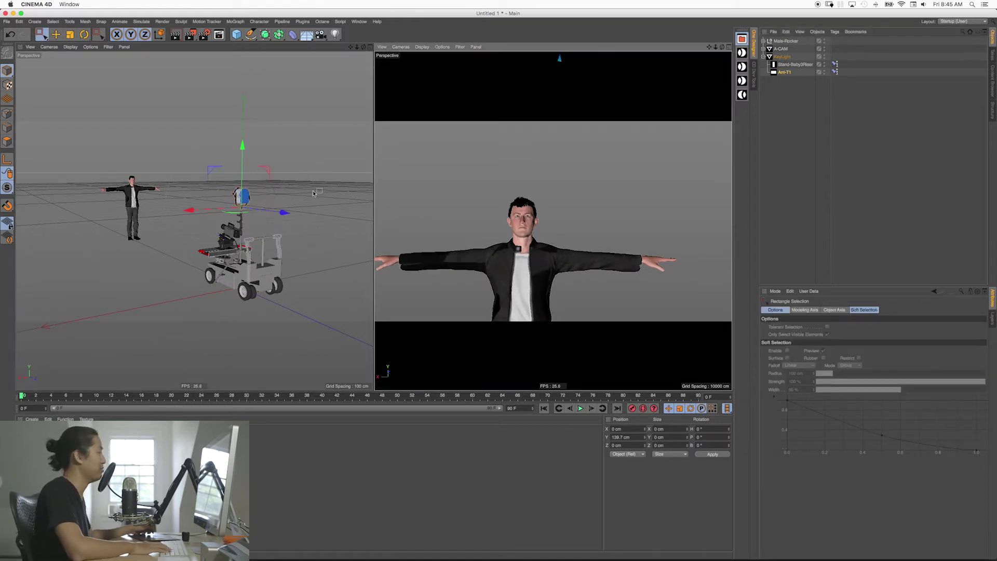
{"action": "left_click", "coordinate": [782, 56]}
{"action": "left_click_drag", "start_coordinate": [262, 283], "coordinate": [207, 258], "text": "alt"}
{"action": "left_click_drag", "start_coordinate": [159, 298], "coordinate": [291, 237]}
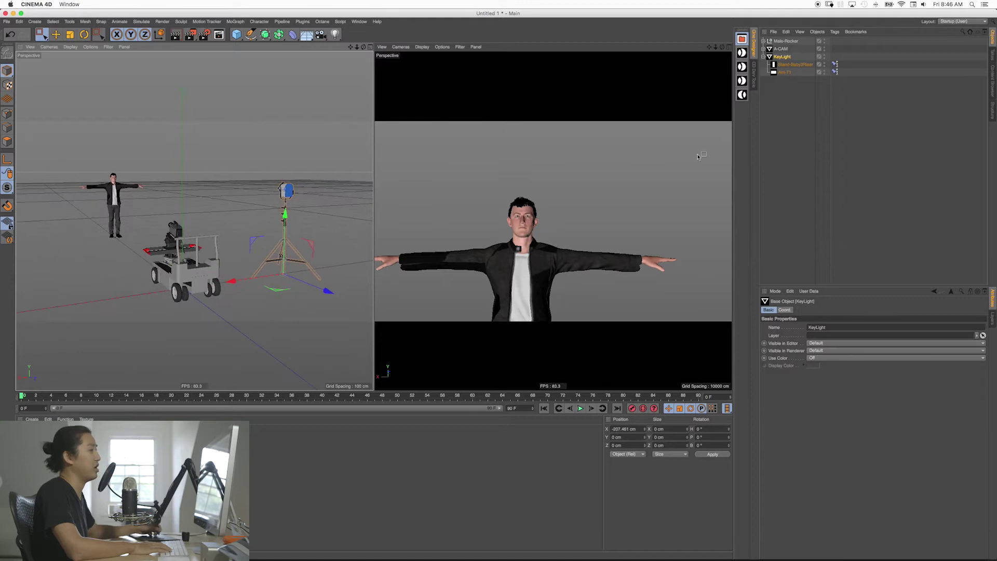
Turn on the Arri-T1, pan the lamp about 23° toward the man and set its brightness to 2000
{"action": "left_click", "coordinate": [785, 72]}
{"action": "left_click", "coordinate": [814, 310]}
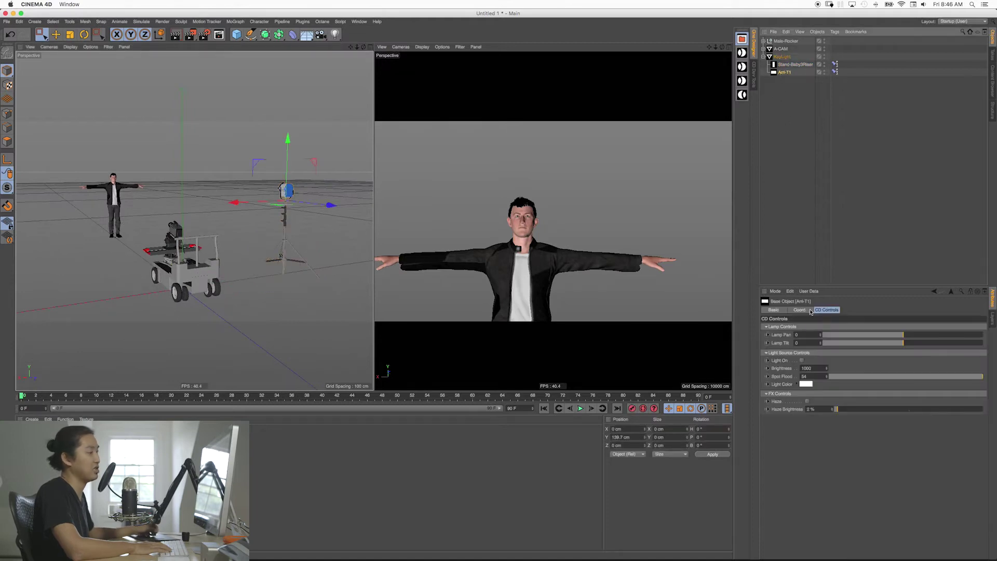
{"action": "left_click", "coordinate": [802, 360]}
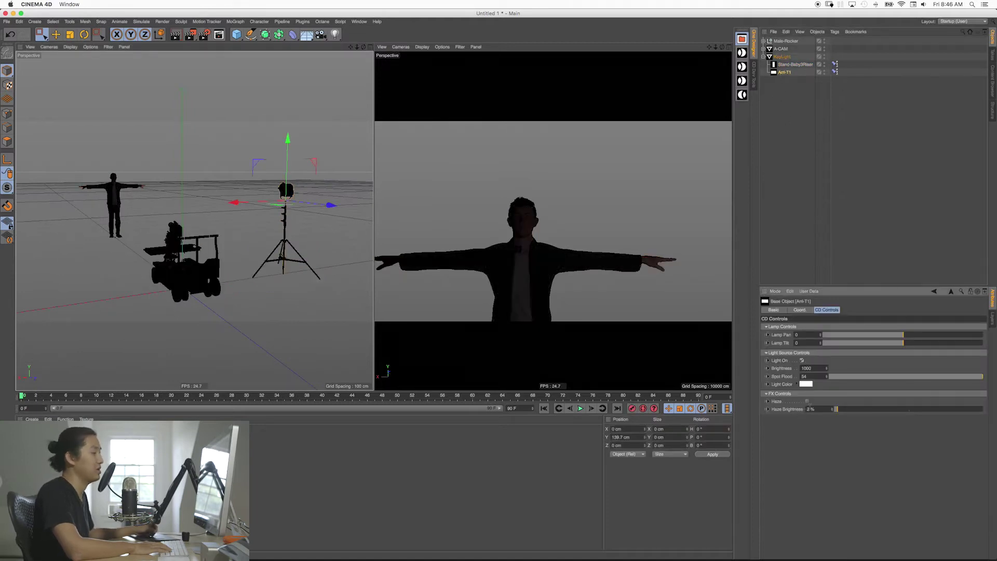
{"action": "left_click_drag", "start_coordinate": [821, 338], "coordinate": [841, 250]}
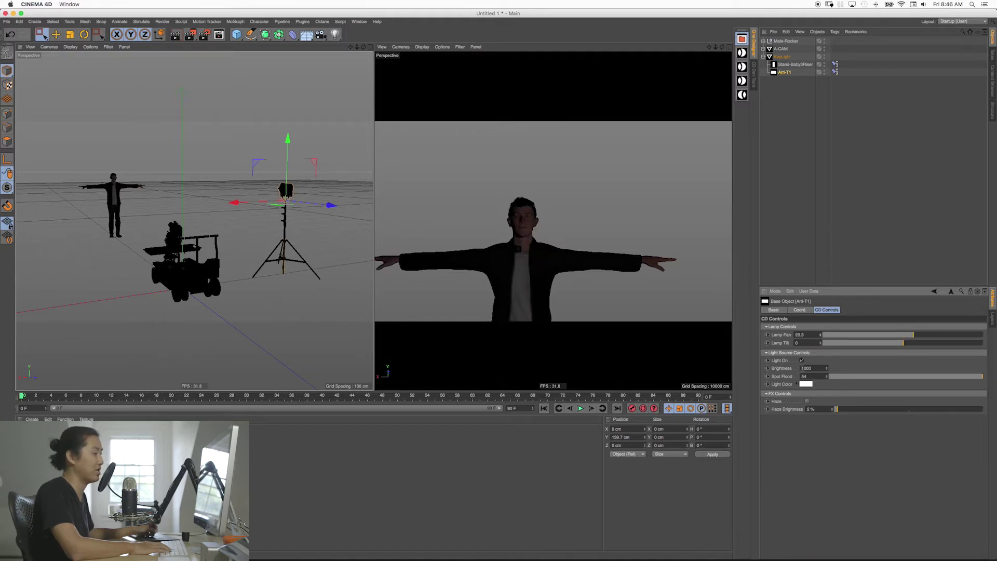
{"action": "key", "text": "Return"}
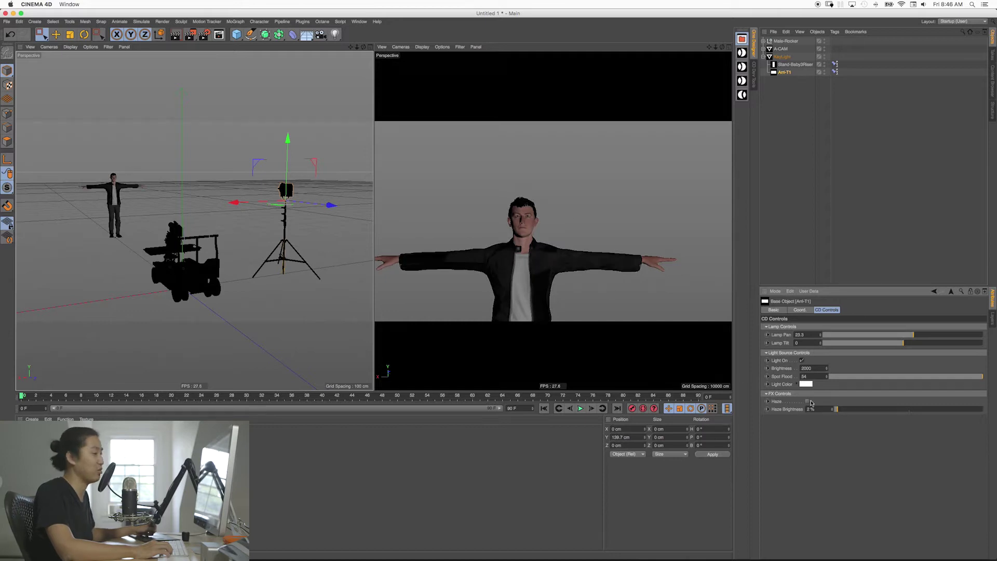
Try an orange light color on the Arri-T1 and return it to white
{"action": "left_click", "coordinate": [802, 384]}
{"action": "left_click_drag", "start_coordinate": [804, 384], "coordinate": [790, 385]}
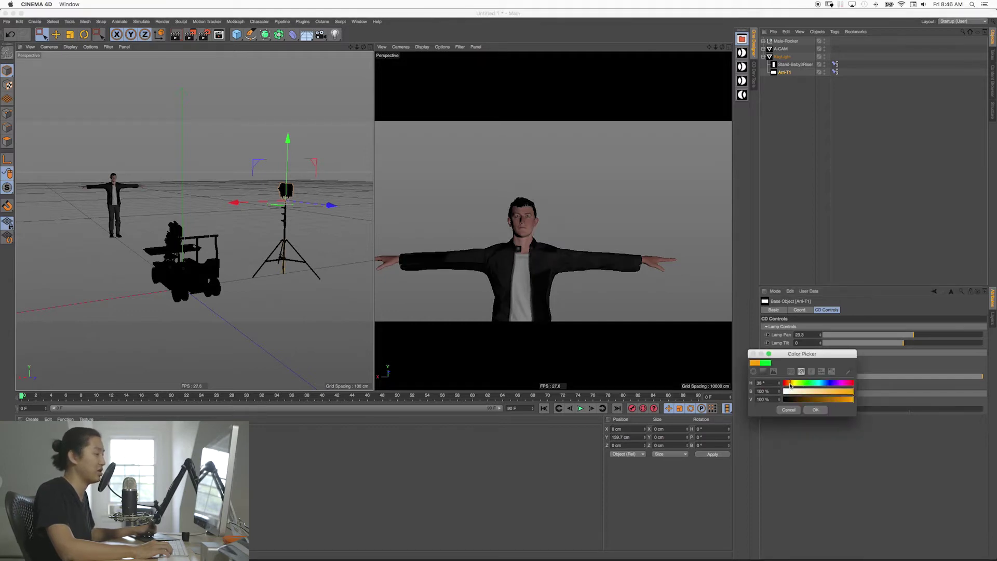
{"action": "left_click", "coordinate": [815, 410]}
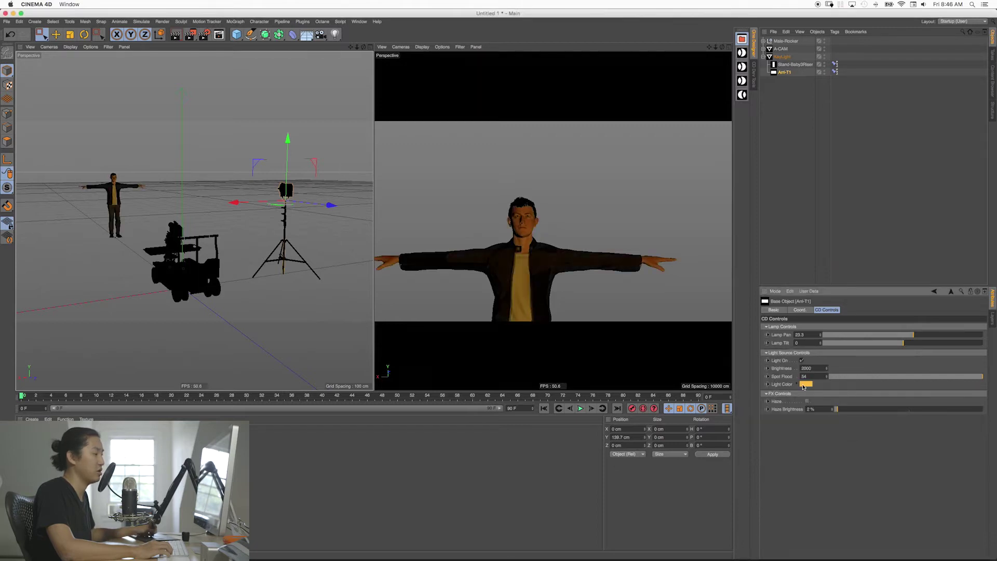
{"action": "left_click", "coordinate": [803, 385]}
{"action": "left_click", "coordinate": [803, 399]}
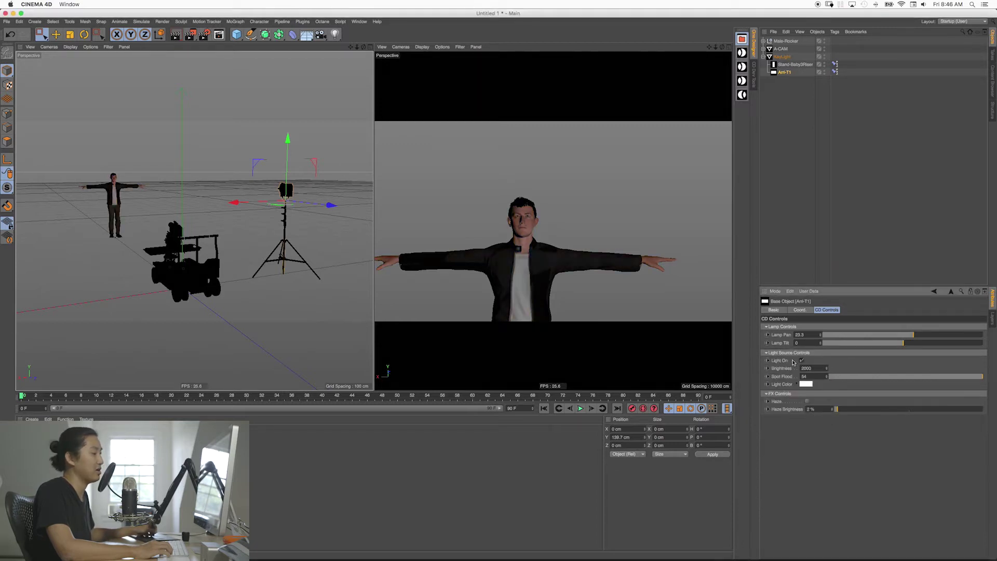
Raise the KeyLight's Baby3Riser stand and set the Arri-T1's lamp tilt to about 12.7
{"action": "left_click", "coordinate": [793, 64]}
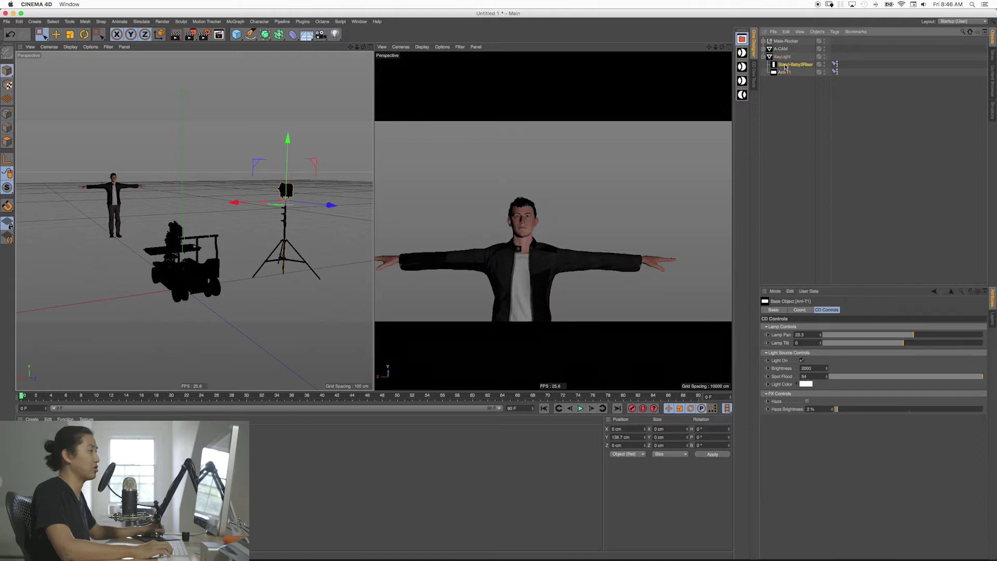
{"action": "left_click_drag", "start_coordinate": [827, 329], "coordinate": [882, 328]}
{"action": "left_click", "coordinate": [785, 73]}
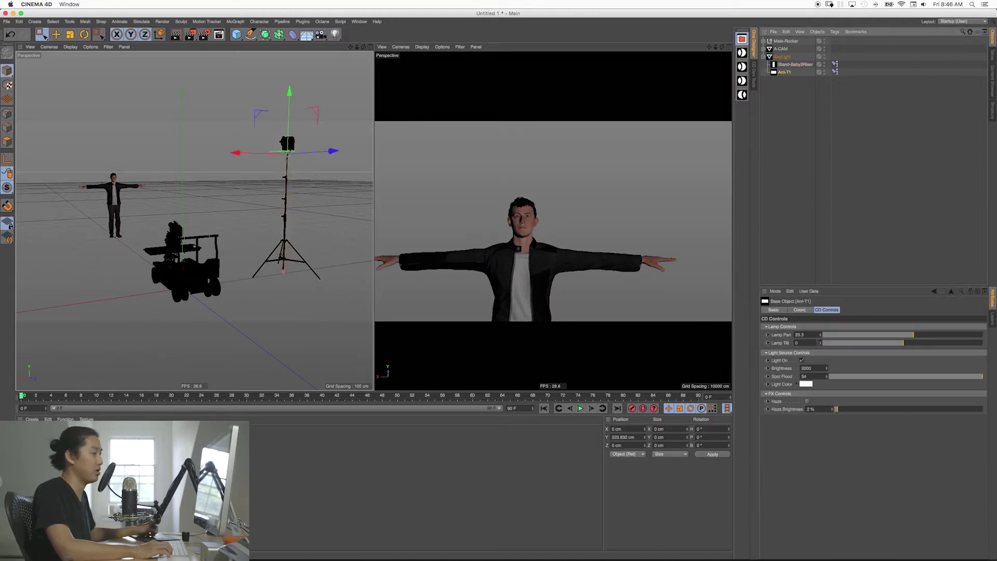
{"action": "left_click_drag", "start_coordinate": [820, 343], "coordinate": [829, 304]}
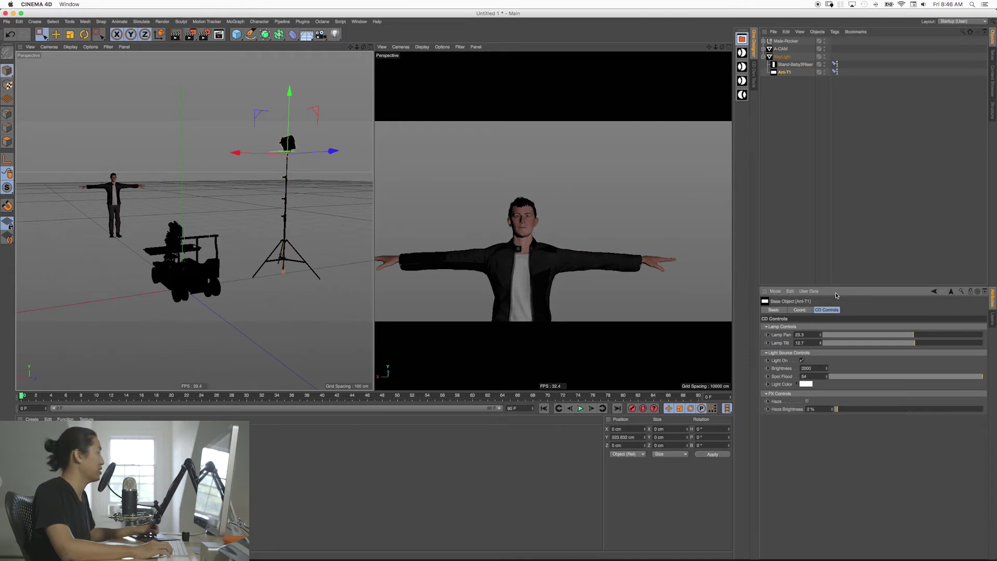
Add a plane as the floor and stretch it to about 1041 by 1507 cm under the man and the rigs
{"action": "left_click_drag", "start_coordinate": [235, 37], "coordinate": [265, 58]}
{"action": "left_click_drag", "start_coordinate": [197, 294], "coordinate": [210, 262], "text": "alt"}
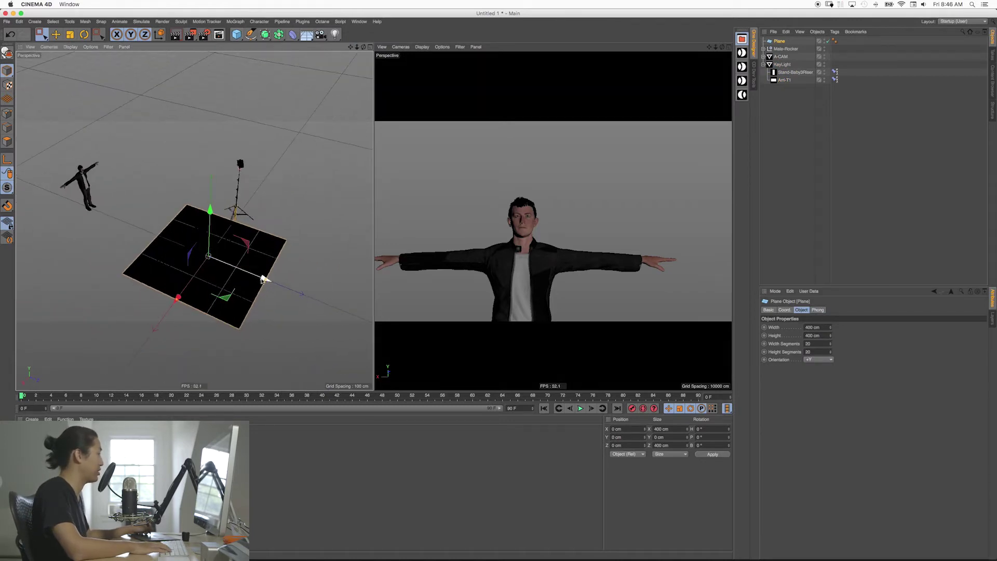
{"action": "left_click_drag", "start_coordinate": [266, 283], "coordinate": [353, 314]}
{"action": "left_click_drag", "start_coordinate": [177, 300], "coordinate": [136, 357]}
{"action": "left_click_drag", "start_coordinate": [208, 278], "coordinate": [225, 261], "text": "alt"}
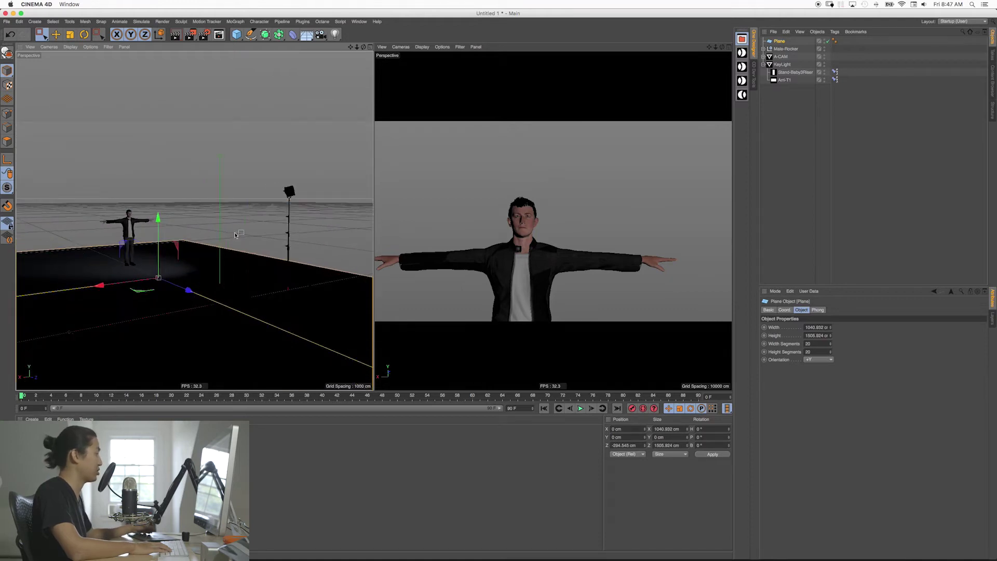
Switch the perspective overview to Quick Shading and deselect the floor plane
{"action": "left_click", "coordinate": [81, 47]}
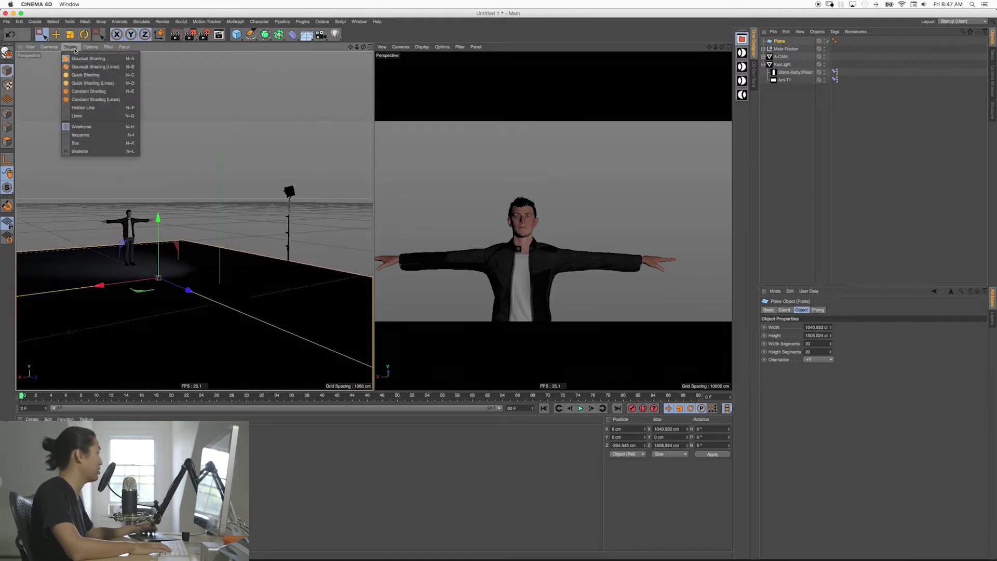
{"action": "left_click", "coordinate": [77, 79]}
{"action": "mouse_move", "coordinate": [222, 286]}
{"action": "left_mouse_down", "text": "alt"}
{"action": "mouse_move", "coordinate": [244, 270]}
{"action": "mouse_move", "coordinate": [232, 276]}
{"action": "left_mouse_up", "text": "alt"}
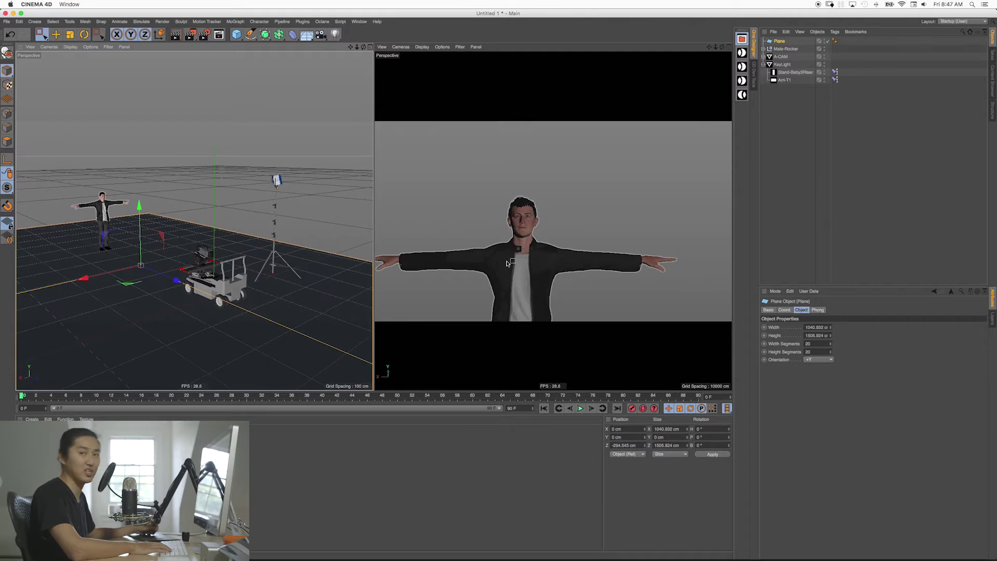
{"action": "left_click", "coordinate": [787, 150]}
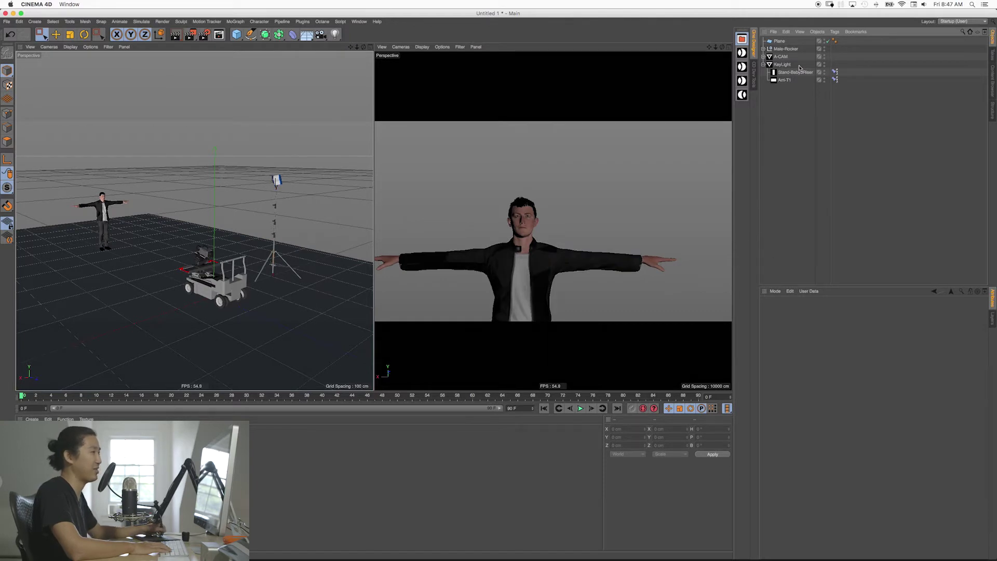
Expand the A-CAM rig and set the JLF-RO module's rotation to 0°
{"action": "left_click", "coordinate": [763, 57]}
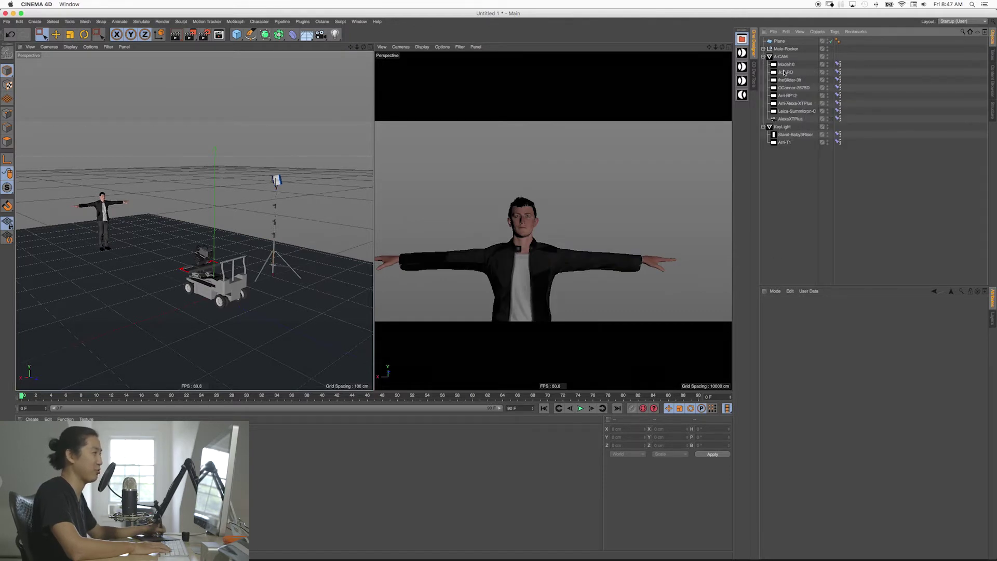
{"action": "left_click", "coordinate": [786, 65]}
{"action": "left_click", "coordinate": [786, 73]}
{"action": "left_click_drag", "start_coordinate": [836, 335], "coordinate": [819, 335]}
{"action": "double_click", "coordinate": [807, 335]}
{"action": "type", "text": "0"}
{"action": "key", "text": "Return"}
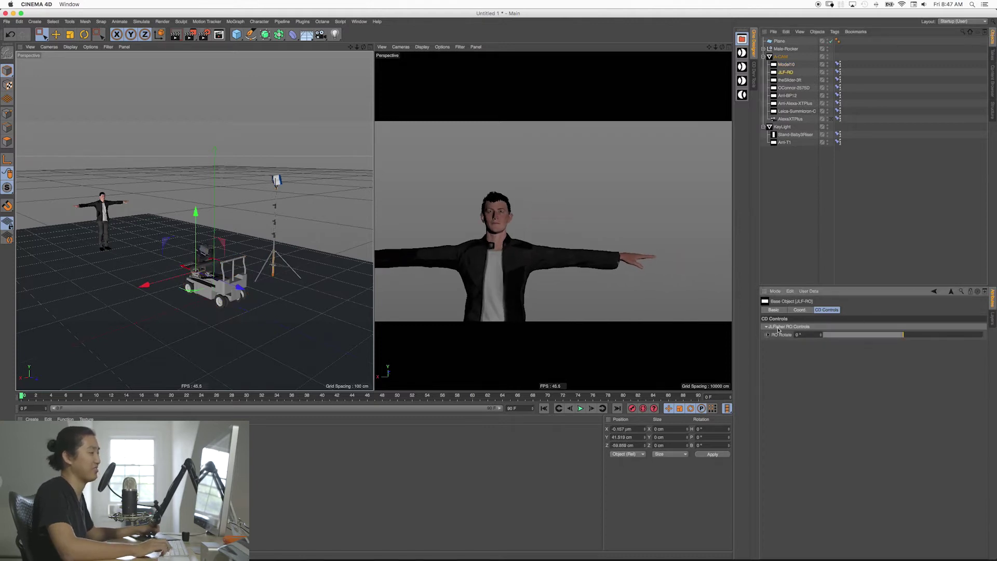
Remove the JLF-RO and slider modules from the A-CAM rig
{"action": "key", "text": "super+z"}
{"action": "key", "text": "super+z"}
{"action": "key", "text": "super+z"}
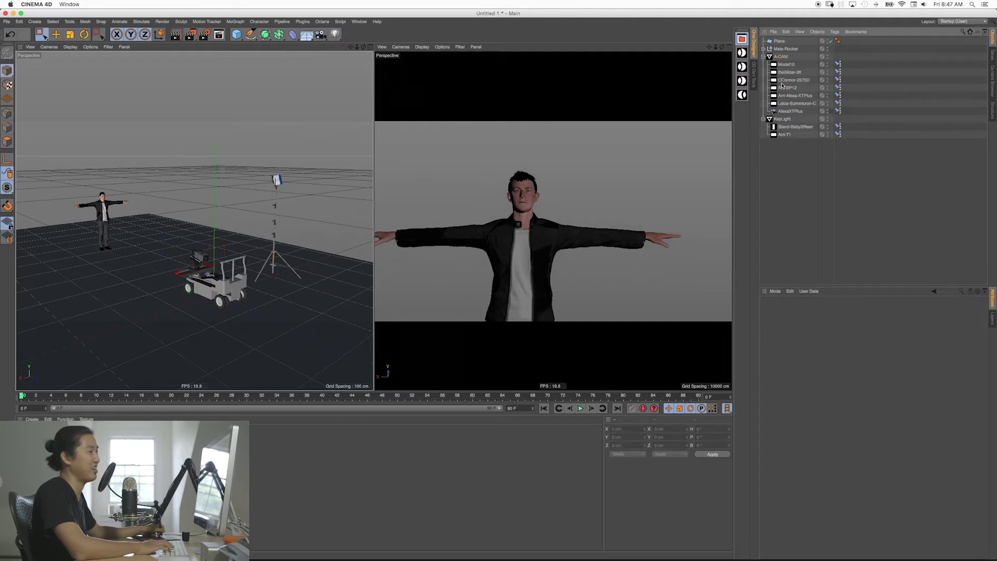
{"action": "key", "text": "super+z"}
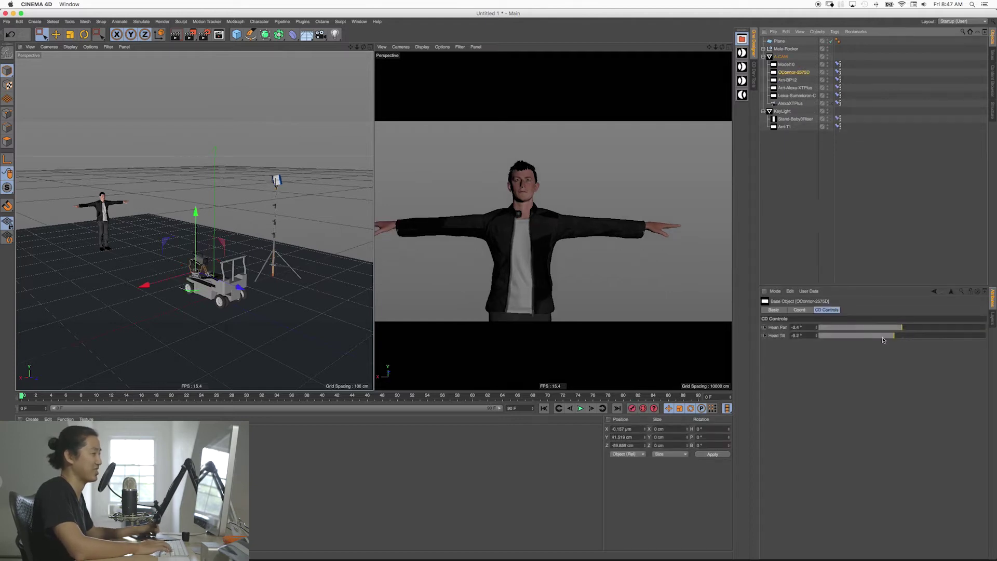
Set the OConnor-2575D head's pan to 0° and adjust its tilt to frame the man with headroom, then deselect it
{"action": "key", "text": "super+z"}
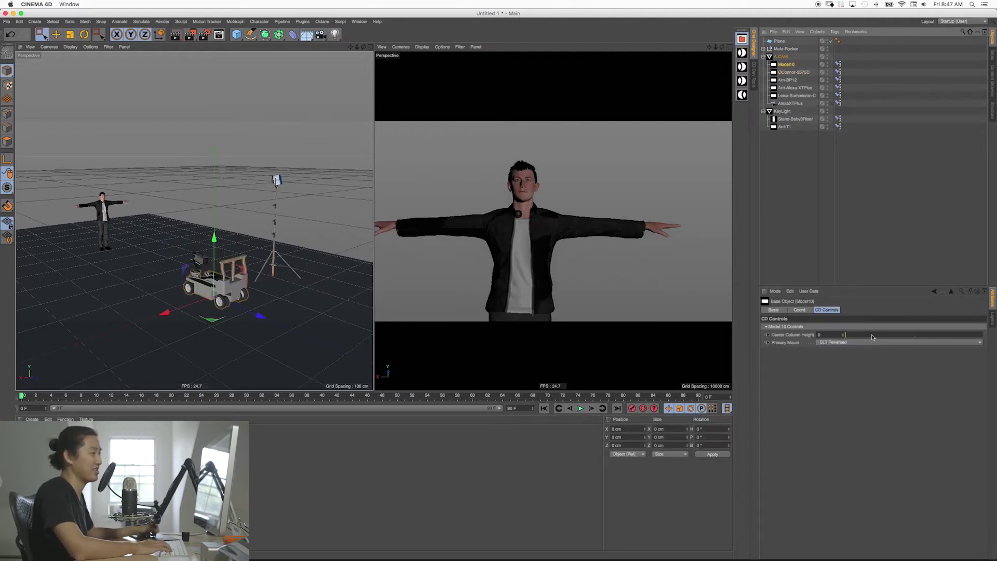
{"action": "left_click", "coordinate": [790, 73]}
{"action": "left_click_drag", "start_coordinate": [817, 337], "coordinate": [821, 333]}
{"action": "double_click", "coordinate": [810, 328]}
{"action": "type", "text": "0"}
{"action": "key", "text": "Return"}
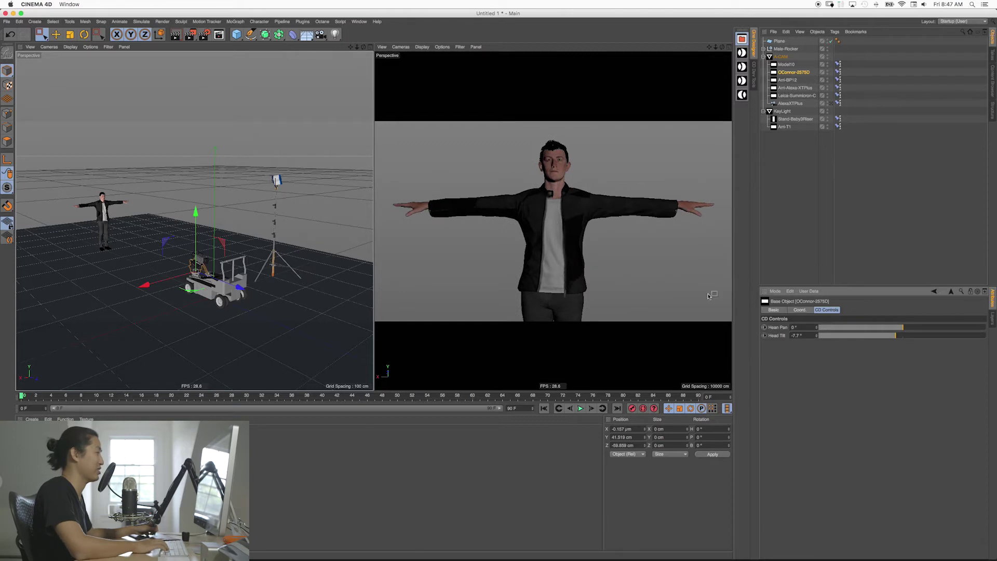
{"action": "left_click_drag", "start_coordinate": [817, 337], "coordinate": [816, 337]}
{"action": "left_click", "coordinate": [772, 263]}
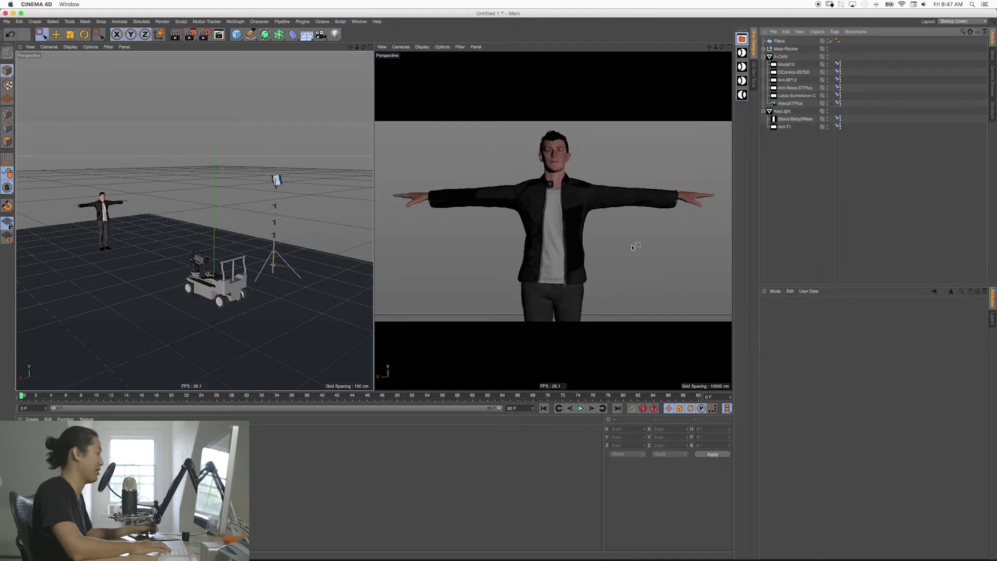
Make the camera view the render view, render it to the Picture Viewer and close the viewer
{"action": "left_click_drag", "start_coordinate": [239, 270], "coordinate": [291, 253], "text": "alt"}
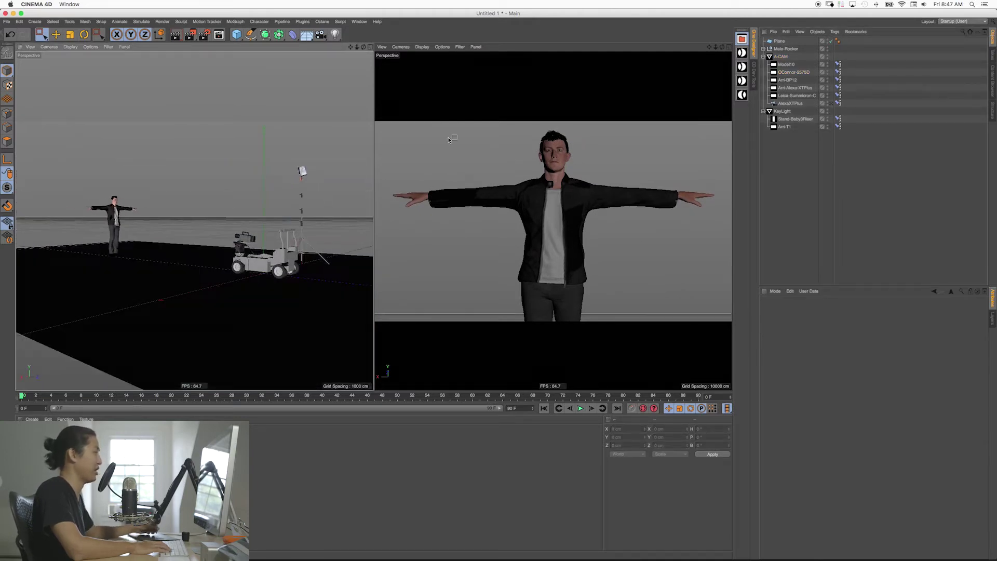
{"action": "left_click", "coordinate": [383, 48]}
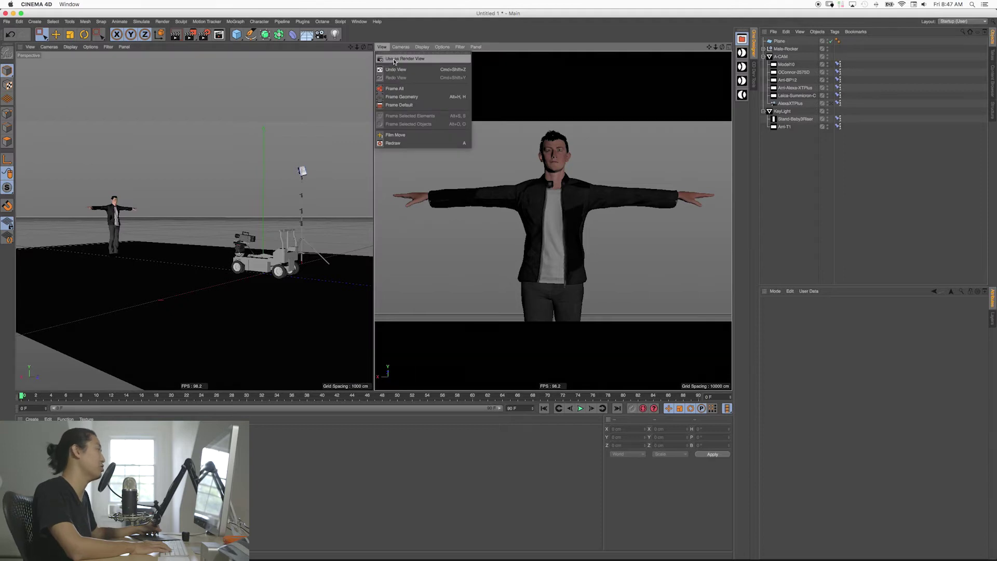
{"action": "left_click", "coordinate": [394, 59]}
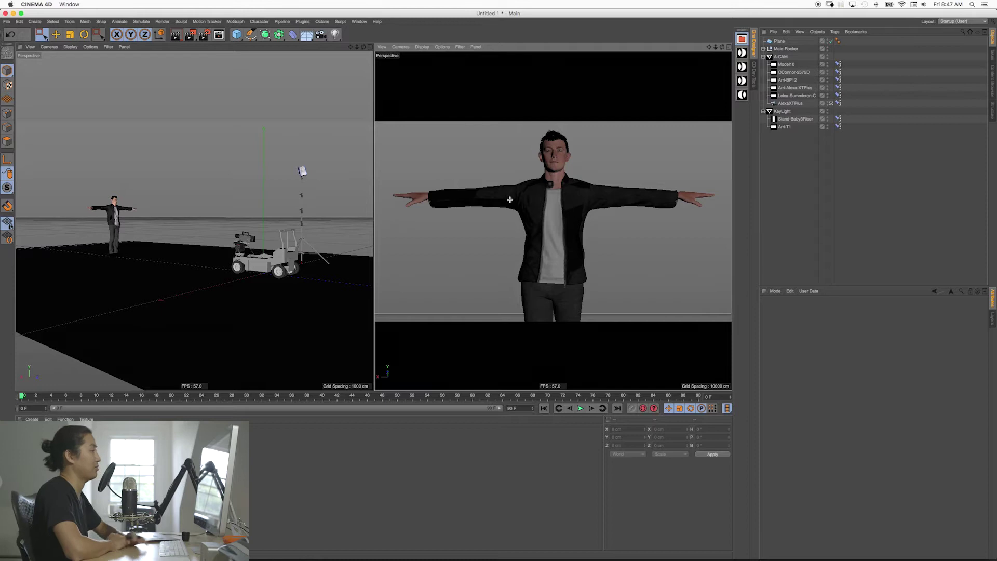
{"action": "key", "text": "shift+r"}
{"action": "left_click_drag", "start_coordinate": [944, 454], "coordinate": [978, 522]}
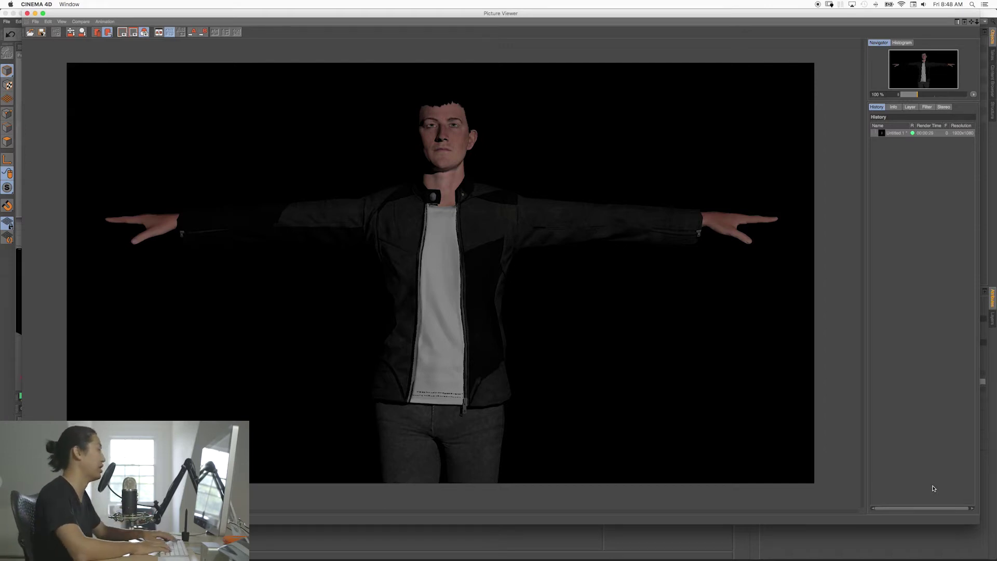
{"action": "key", "text": "super+w"}
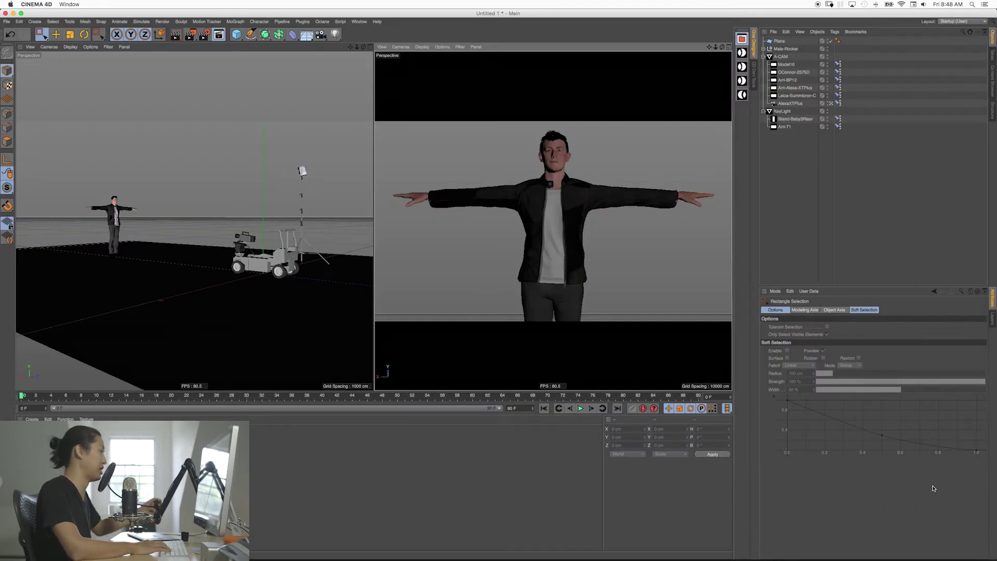
Examine the output page and the renderer choice in the render settings, then close them
{"action": "left_click_drag", "start_coordinate": [261, 231], "coordinate": [188, 250], "text": "alt"}
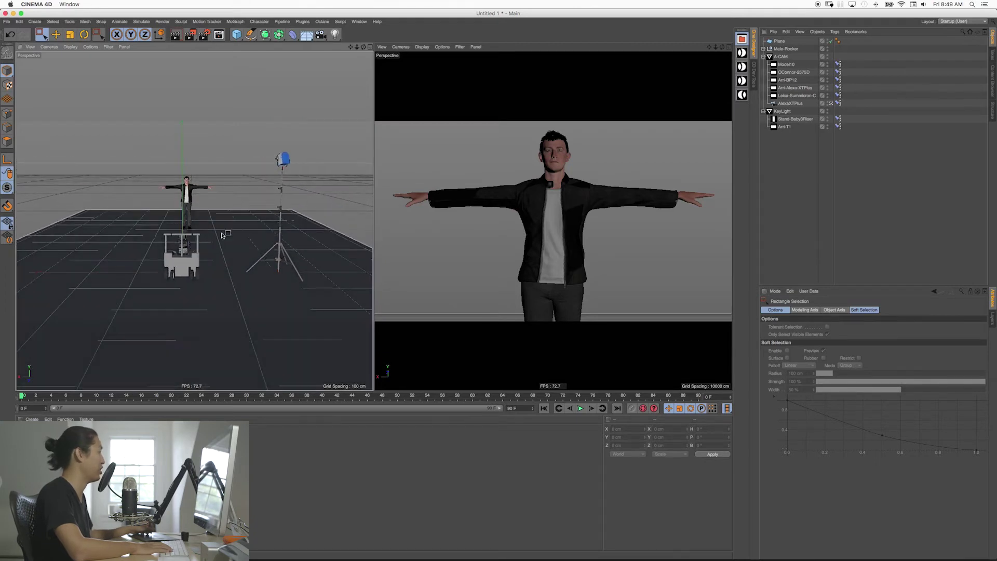
{"action": "left_click", "coordinate": [205, 36]}
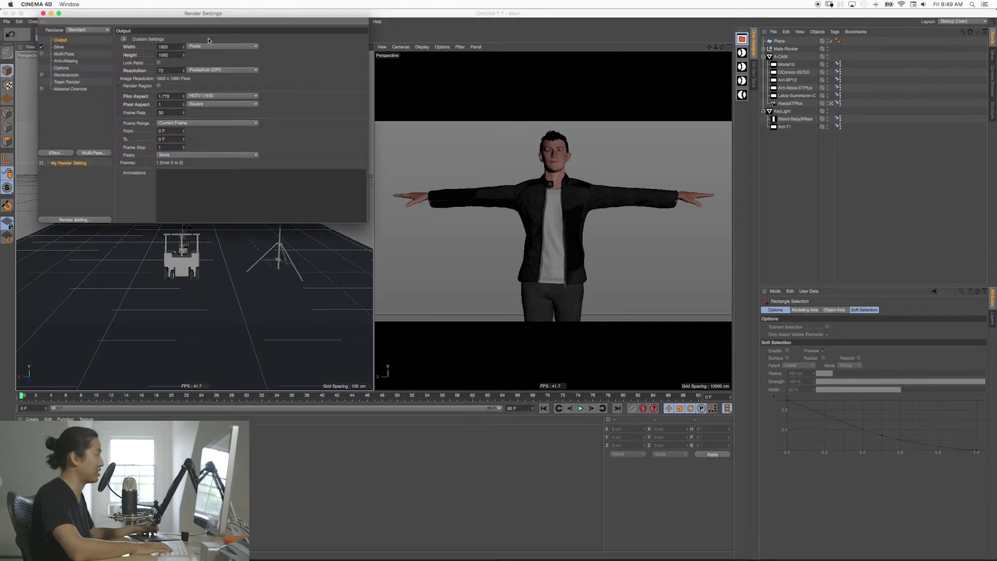
{"action": "mouse_move", "coordinate": [206, 19]}
{"action": "left_mouse_down"}
{"action": "mouse_move", "coordinate": [312, 101]}
{"action": "mouse_move", "coordinate": [377, 95]}
{"action": "left_mouse_up"}
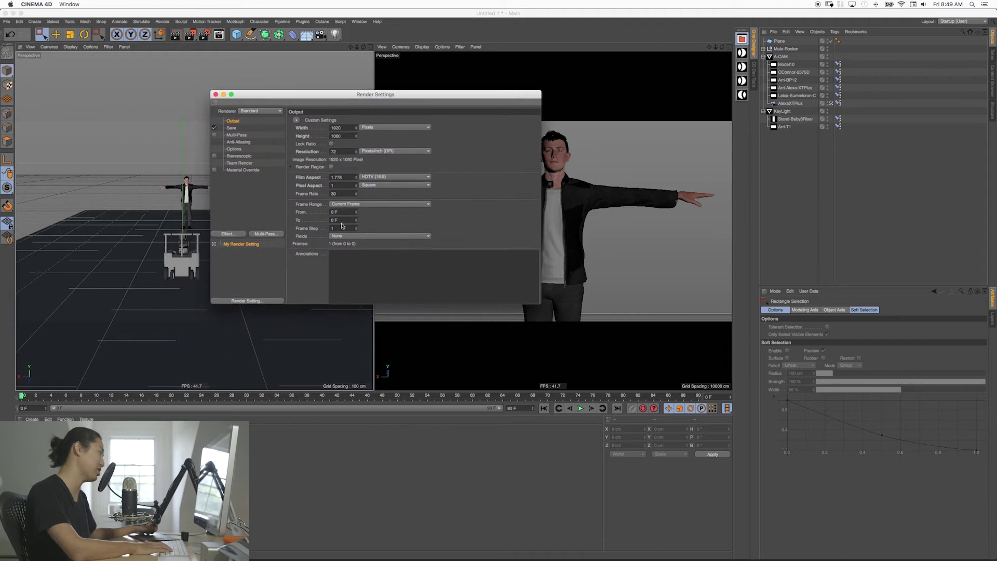
{"action": "left_click", "coordinate": [419, 313]}
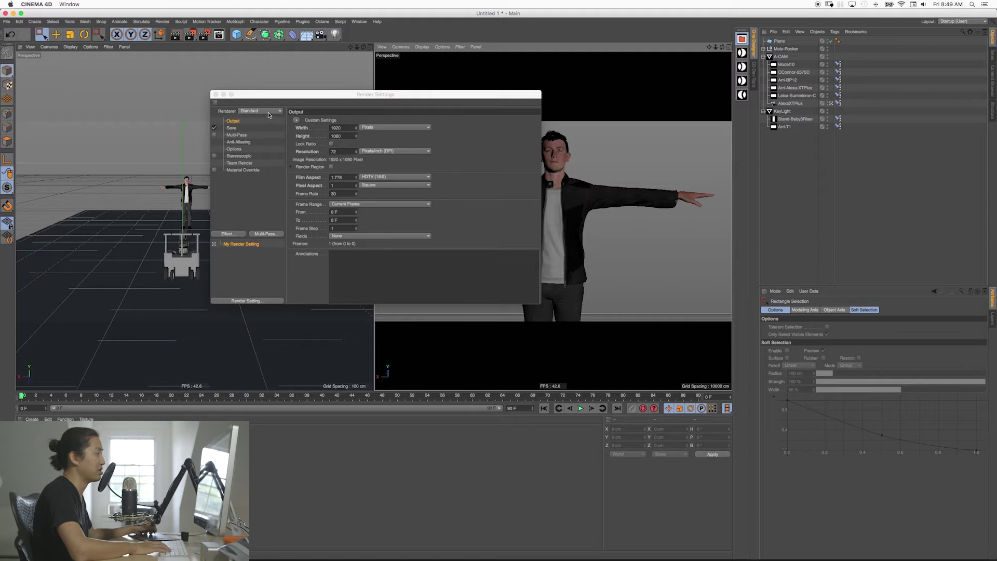
{"action": "left_click", "coordinate": [289, 253]}
{"action": "left_click", "coordinate": [216, 94]}
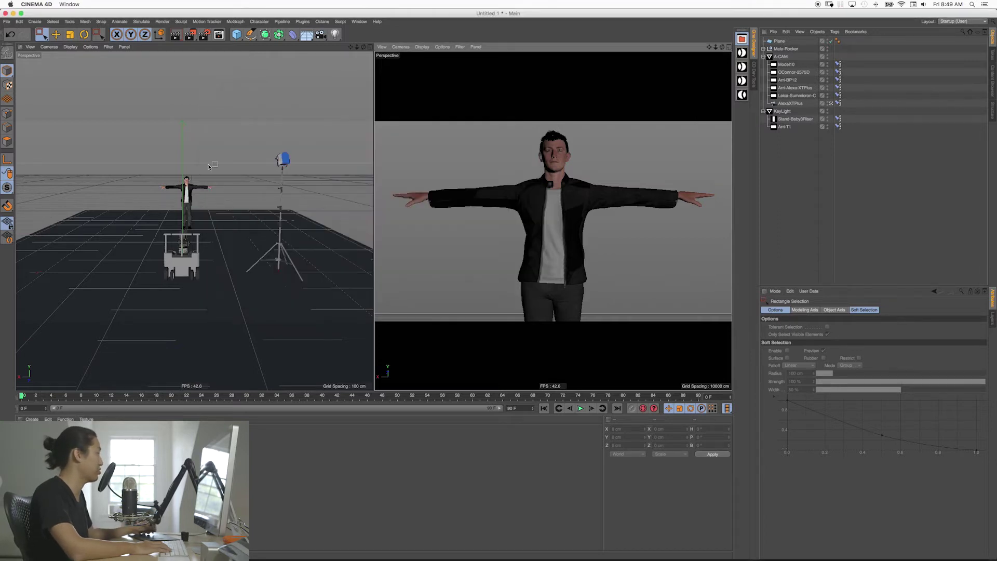
Make an angled perspective overview of the set the render view, render it and close the Picture Viewer
{"action": "left_click_drag", "start_coordinate": [179, 244], "coordinate": [217, 231], "text": "alt"}
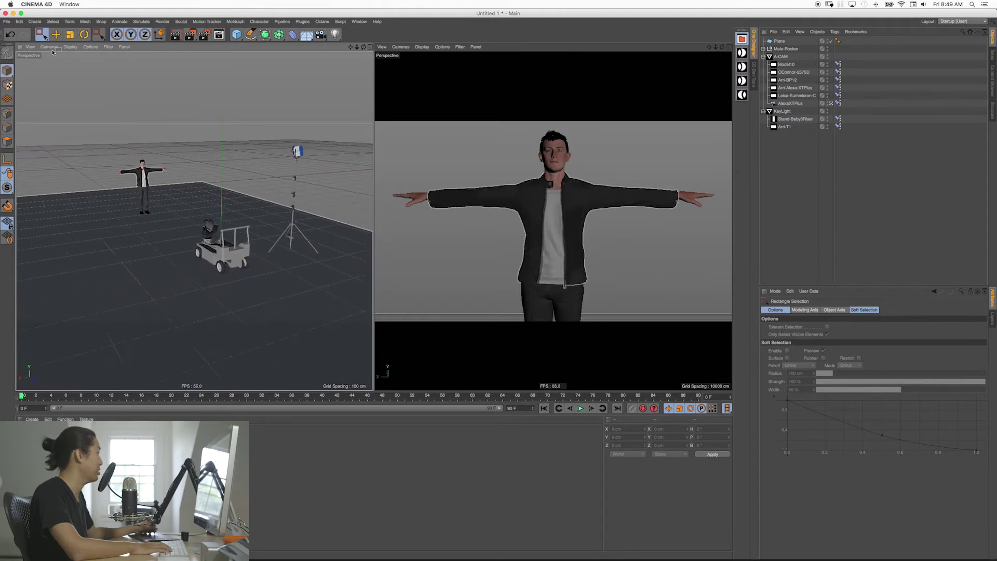
{"action": "left_click", "coordinate": [31, 47]}
{"action": "left_click", "coordinate": [41, 59]}
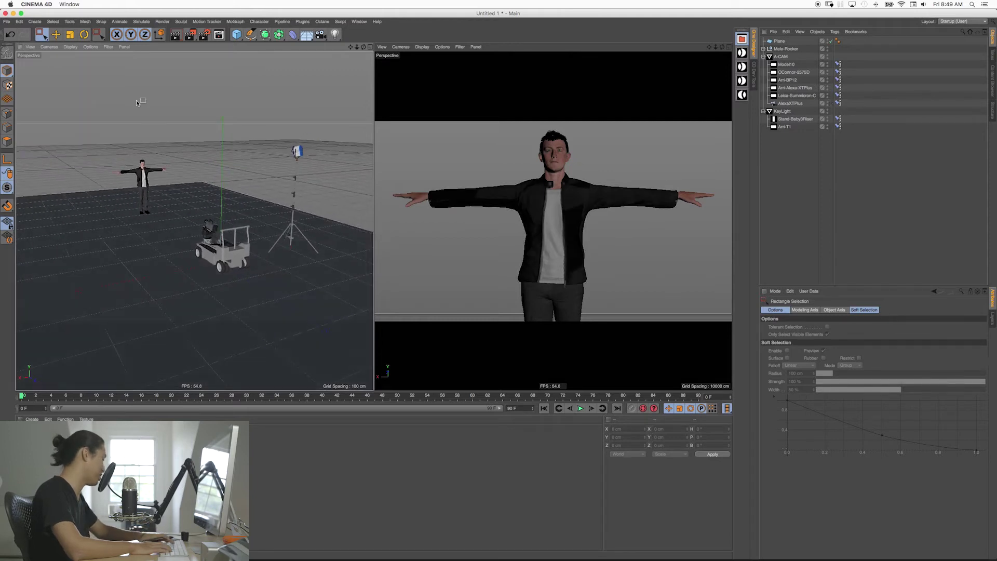
{"action": "key", "text": "shift+r"}
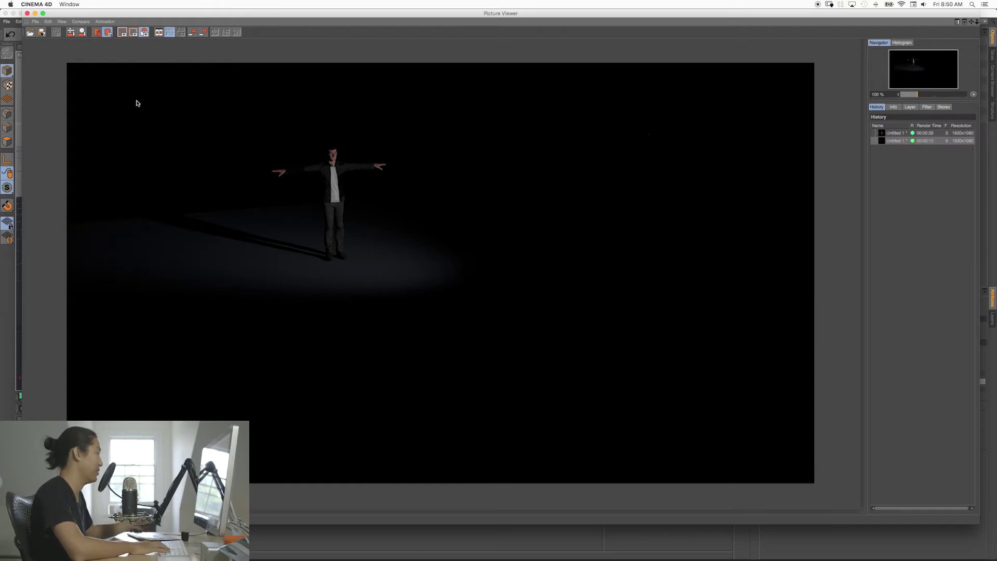
{"action": "left_click", "coordinate": [27, 13]}
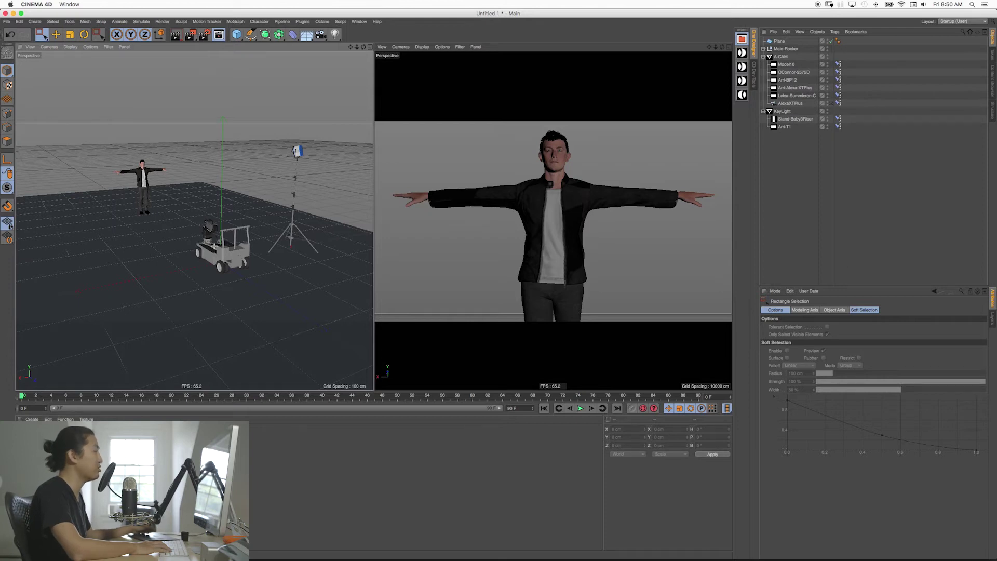
{"action": "left_click_drag", "start_coordinate": [208, 229], "coordinate": [214, 250]}
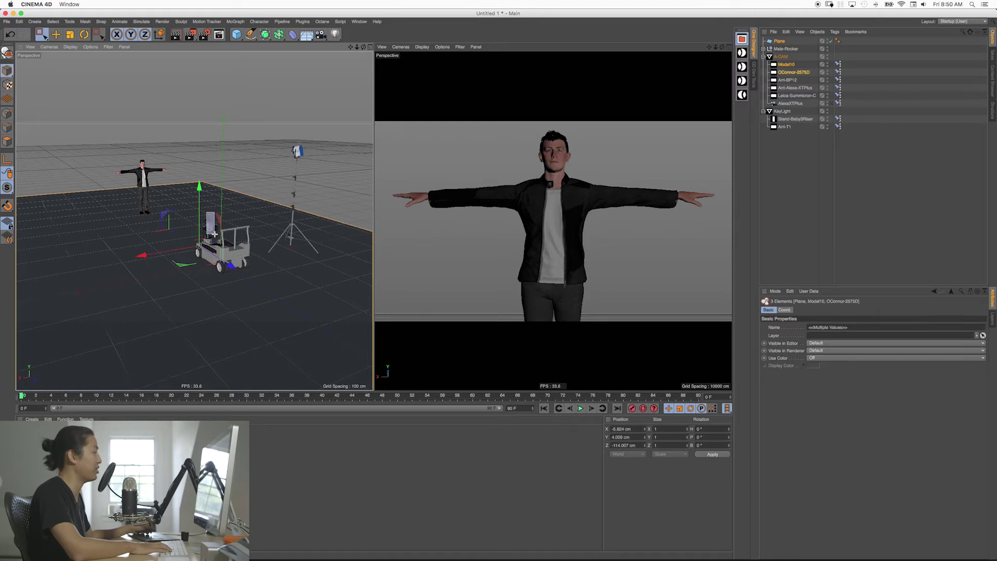
{"action": "left_click", "coordinate": [267, 160]}
{"action": "left_click_drag", "start_coordinate": [253, 170], "coordinate": [262, 167], "text": "alt"}
Switch the renderer to Physical and examine its depth of field and subdivision settings
{"action": "key", "text": "super+b"}
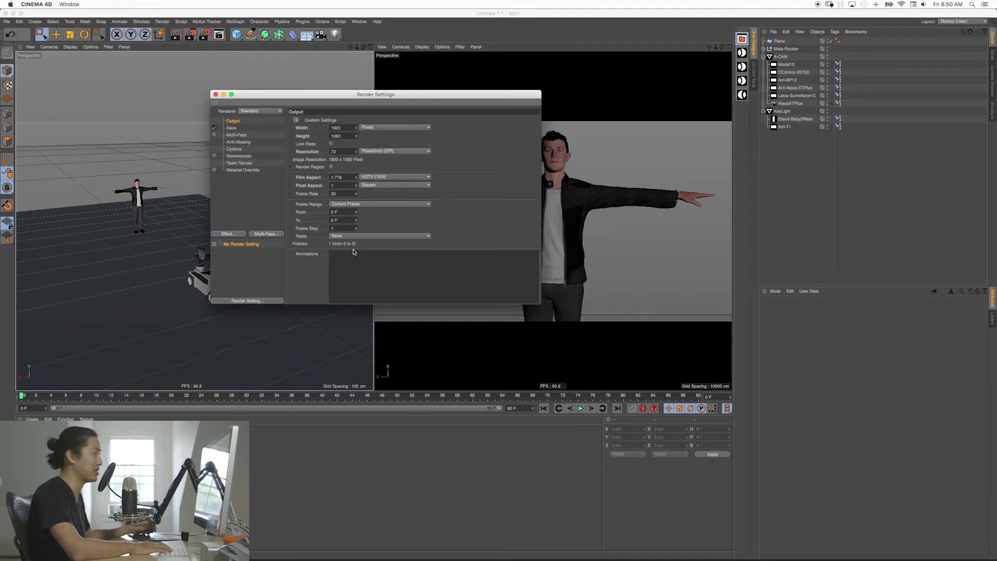
{"action": "left_click", "coordinate": [261, 110]}
{"action": "left_click", "coordinate": [258, 128]}
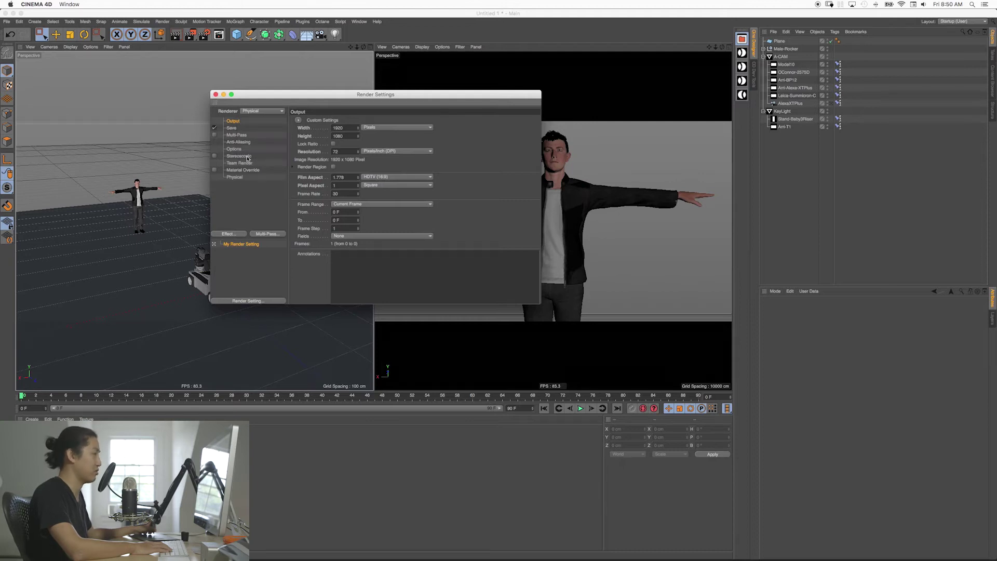
{"action": "left_click", "coordinate": [235, 178]}
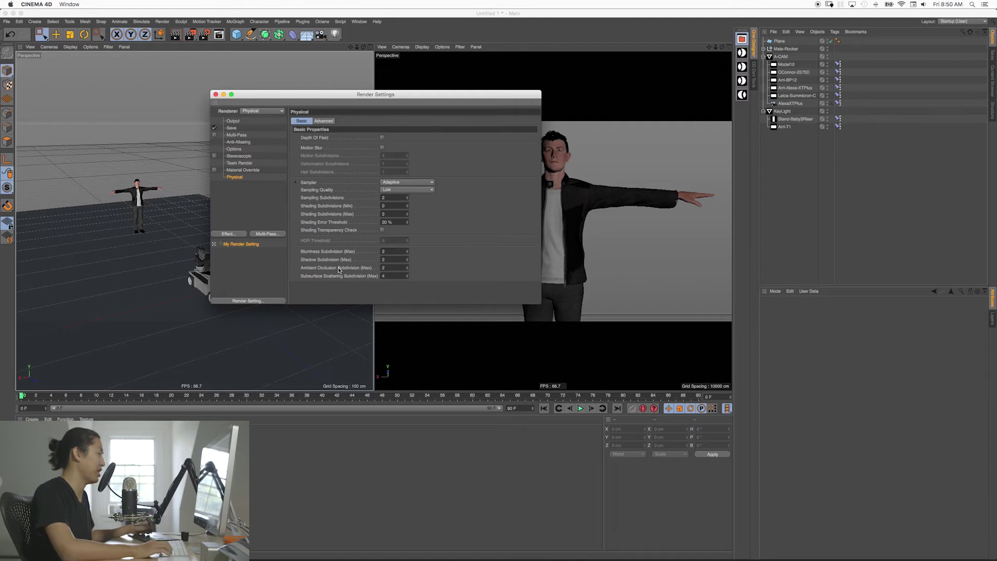
{"action": "left_click", "coordinate": [382, 138]}
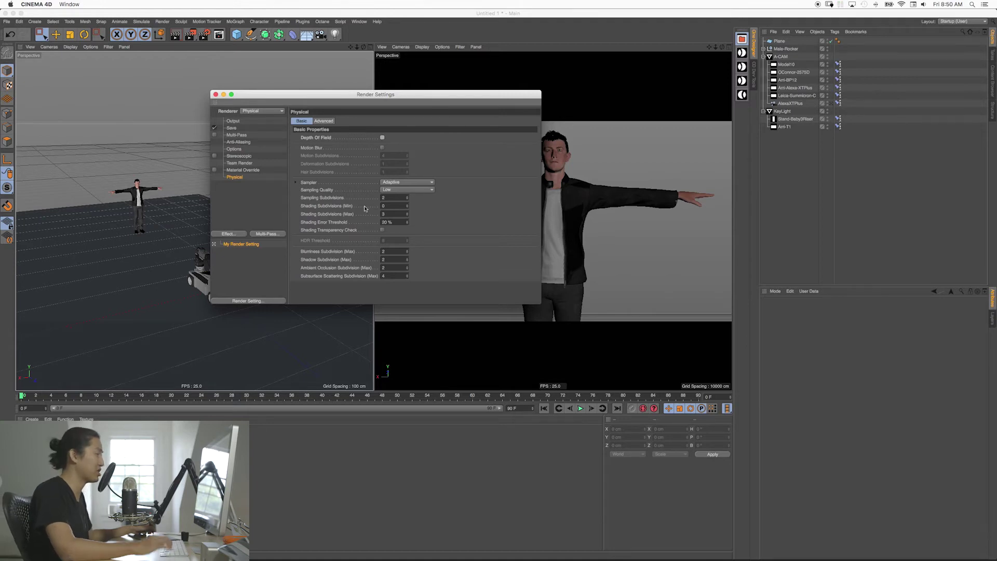
{"action": "left_click", "coordinate": [324, 253]}
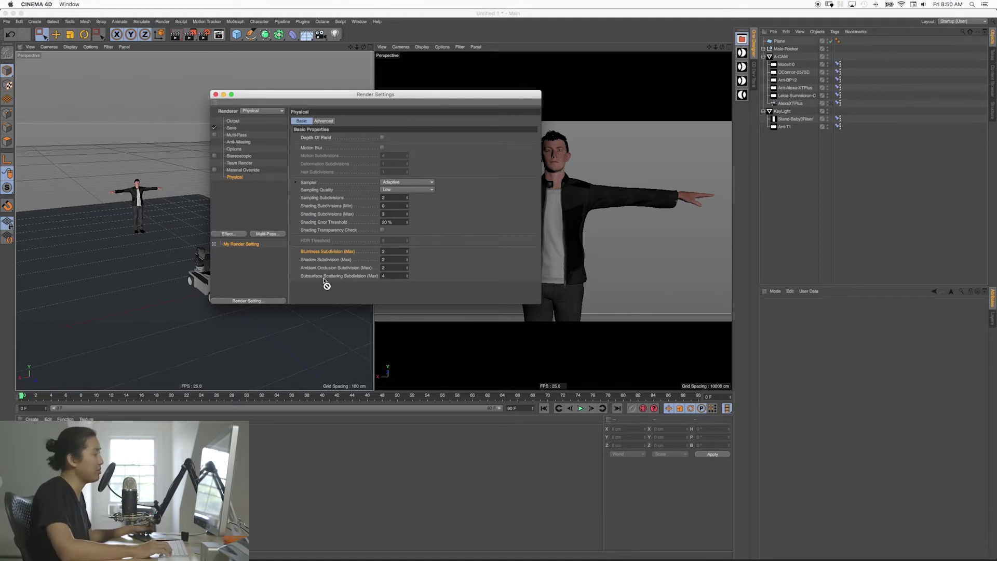
{"action": "left_click", "coordinate": [321, 277]}
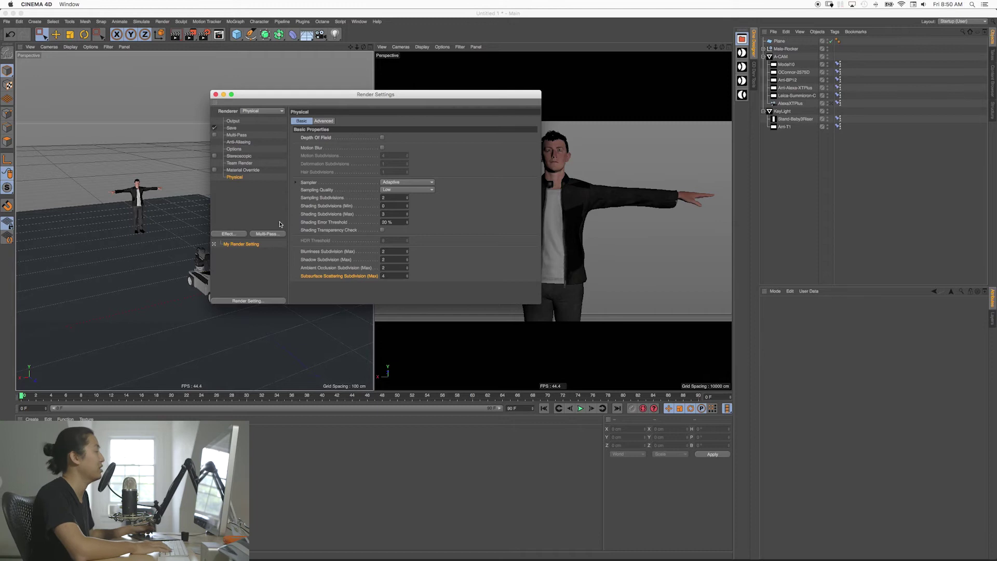
{"action": "left_click", "coordinate": [216, 94]}
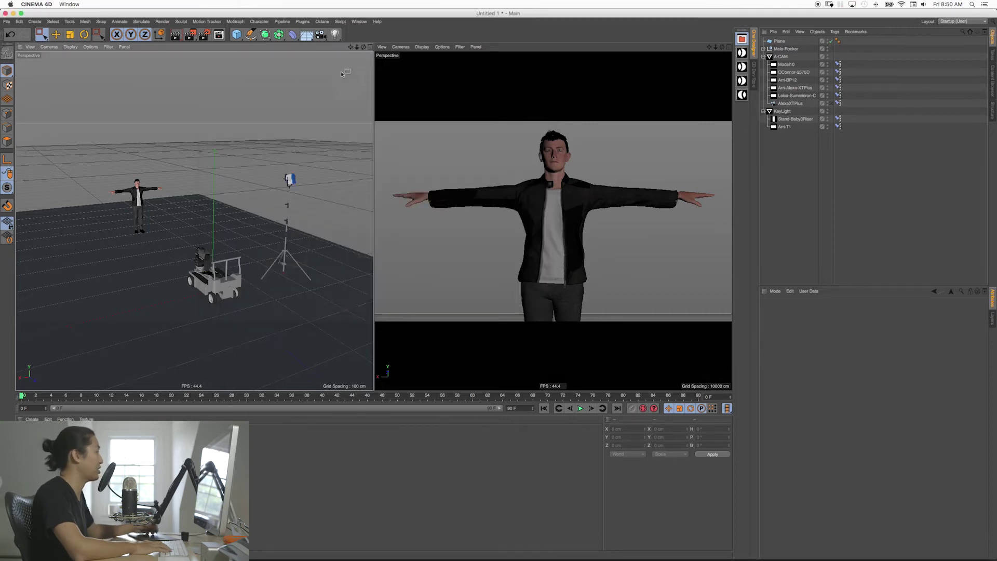
Make the camera view the render view again and render it with the Physical renderer
{"action": "left_click", "coordinate": [382, 48]}
{"action": "left_click", "coordinate": [399, 48]}
{"action": "key", "text": "shift+r"}
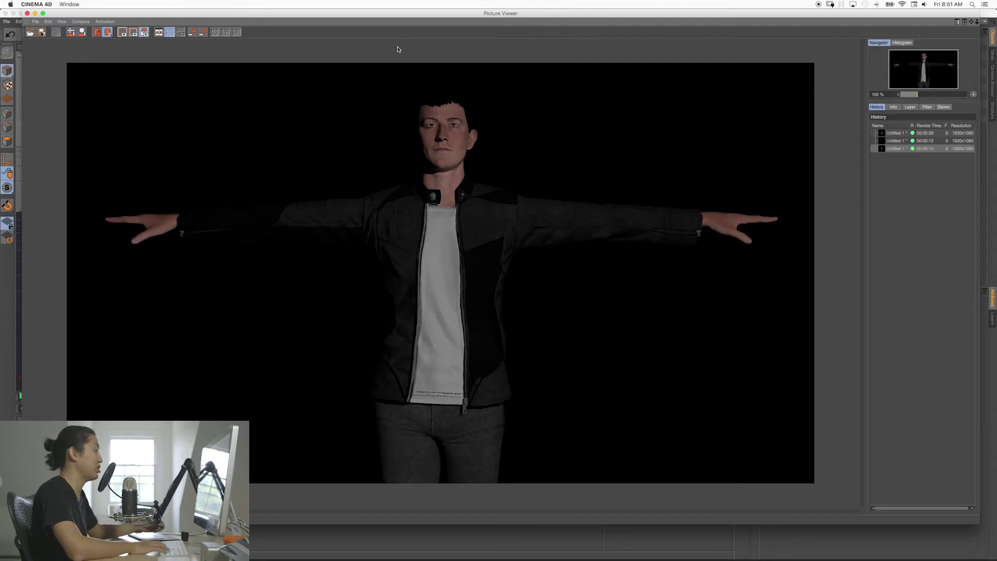
Compare the first and third renders in the Picture Viewer history, then close the viewer
{"action": "left_click", "coordinate": [896, 134]}
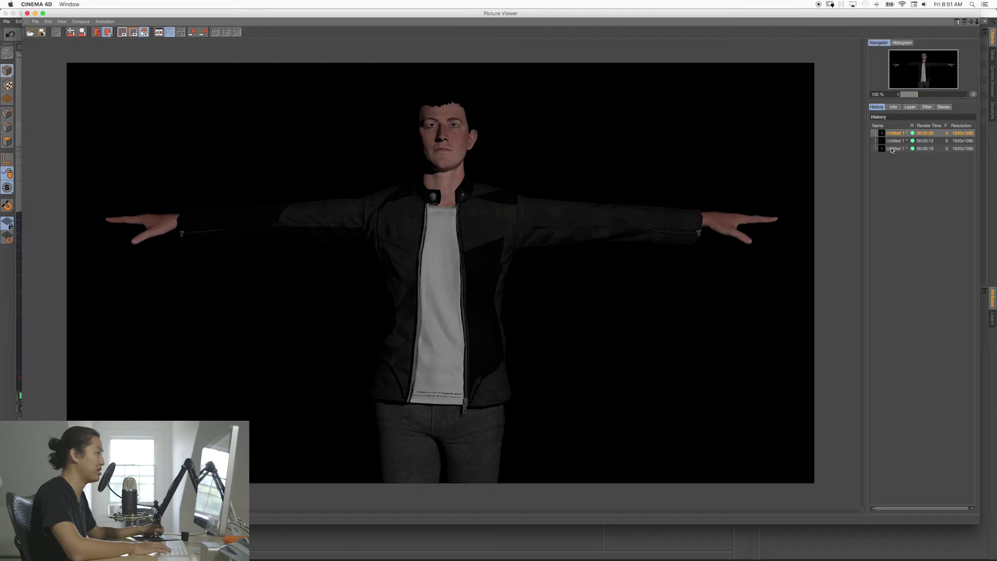
{"action": "left_click", "coordinate": [892, 149]}
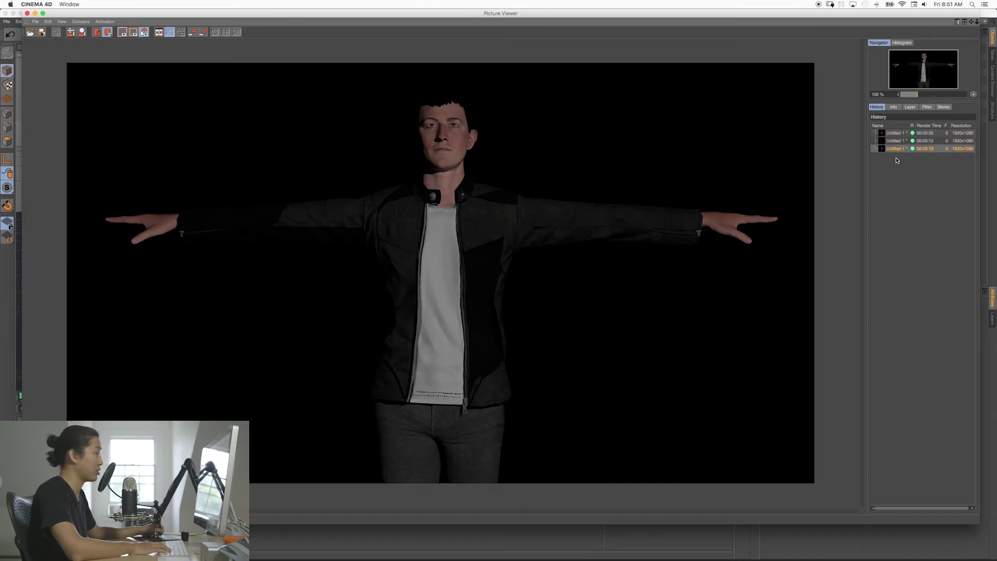
{"action": "left_click", "coordinate": [898, 134]}
{"action": "left_click", "coordinate": [894, 150]}
{"action": "left_click", "coordinate": [891, 134]}
{"action": "left_click", "coordinate": [895, 150]}
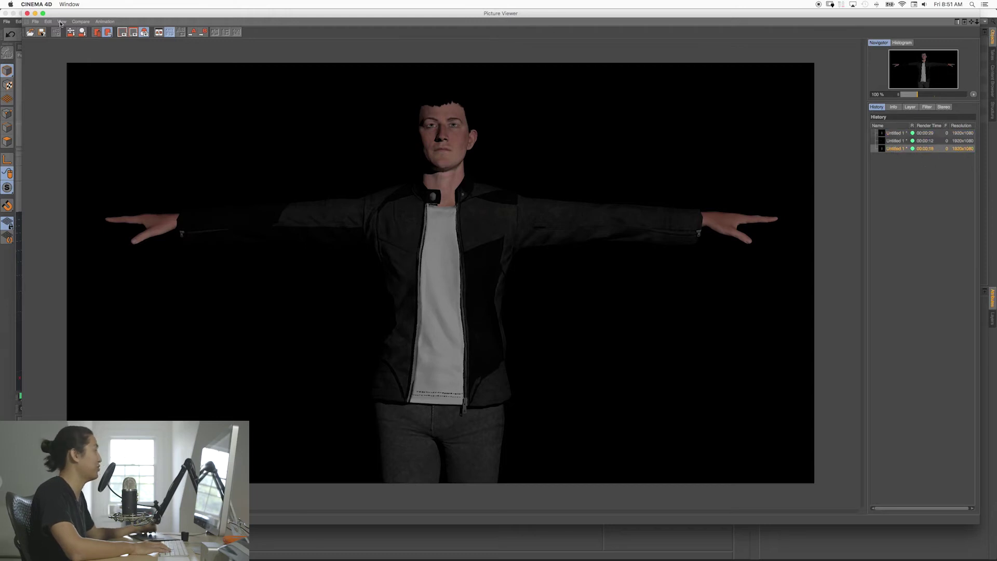
{"action": "left_click", "coordinate": [28, 13]}
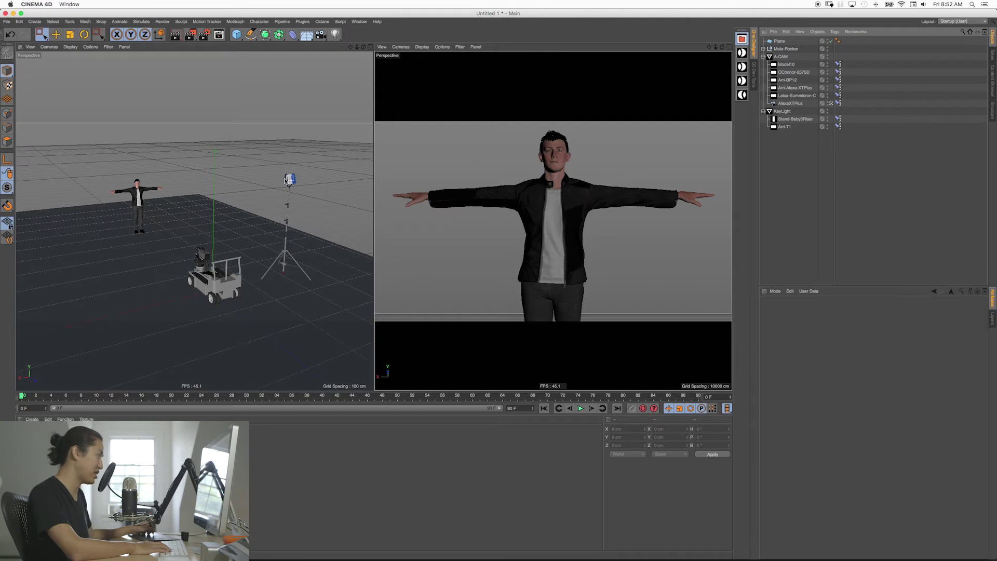
Maximize the perspective overview and add the Global Illumination effect to the render settings
{"action": "middle_click", "coordinate": [346, 200]}
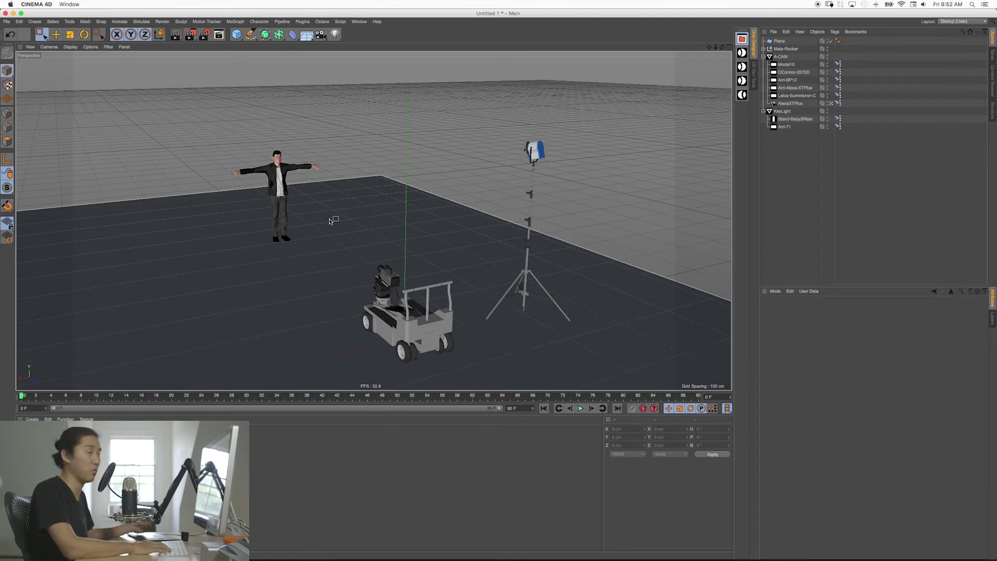
{"action": "left_click", "coordinate": [204, 34]}
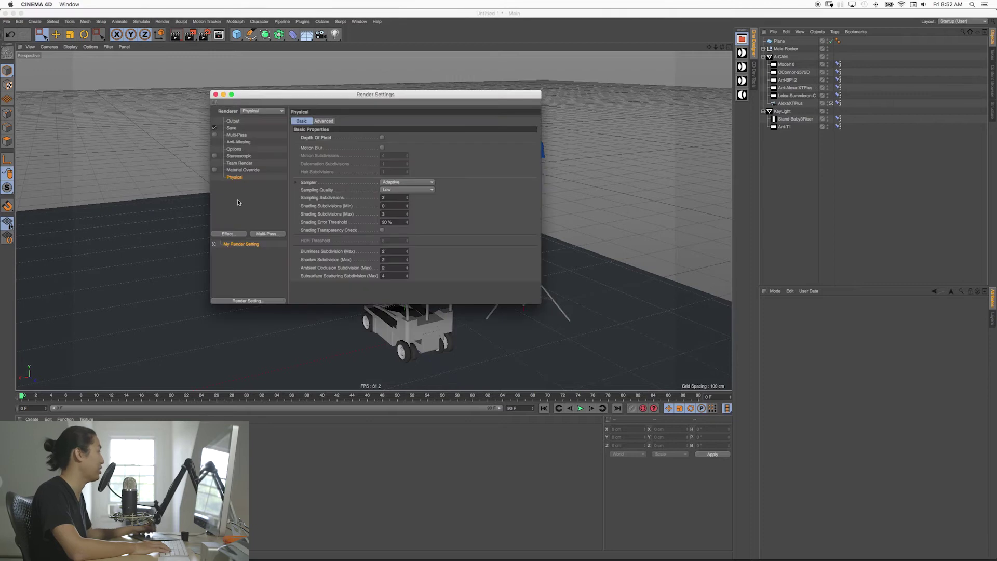
{"action": "left_click", "coordinate": [230, 235]}
{"action": "left_click", "coordinate": [269, 339]}
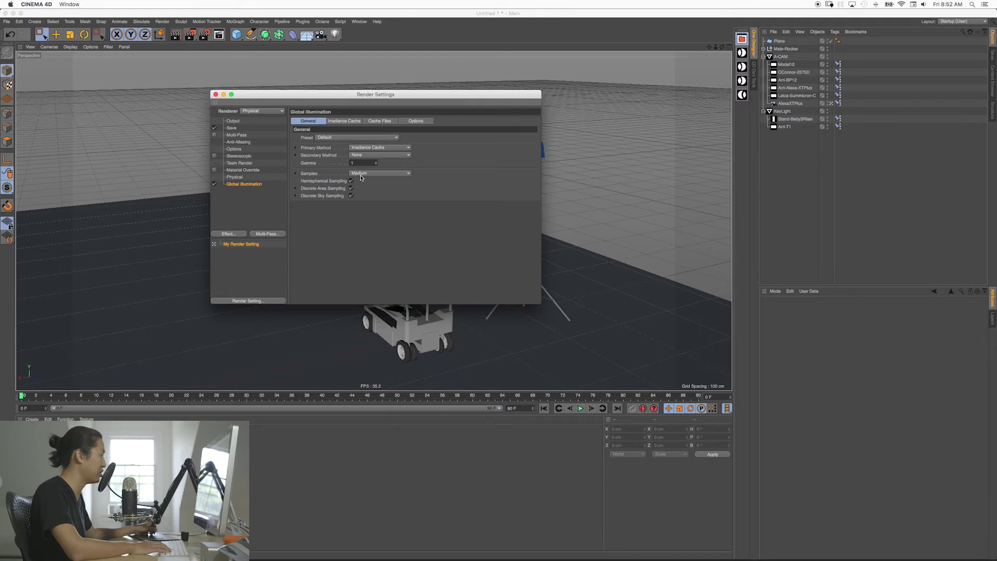
Set the Global Illumination samples to Custom Accuracy and expand the Samples options
{"action": "left_click", "coordinate": [364, 173]}
{"action": "left_click", "coordinate": [360, 214]}
{"action": "left_click", "coordinate": [361, 173]}
{"action": "left_click", "coordinate": [361, 183]}
{"action": "left_click", "coordinate": [383, 175]}
{"action": "left_click", "coordinate": [377, 189]}
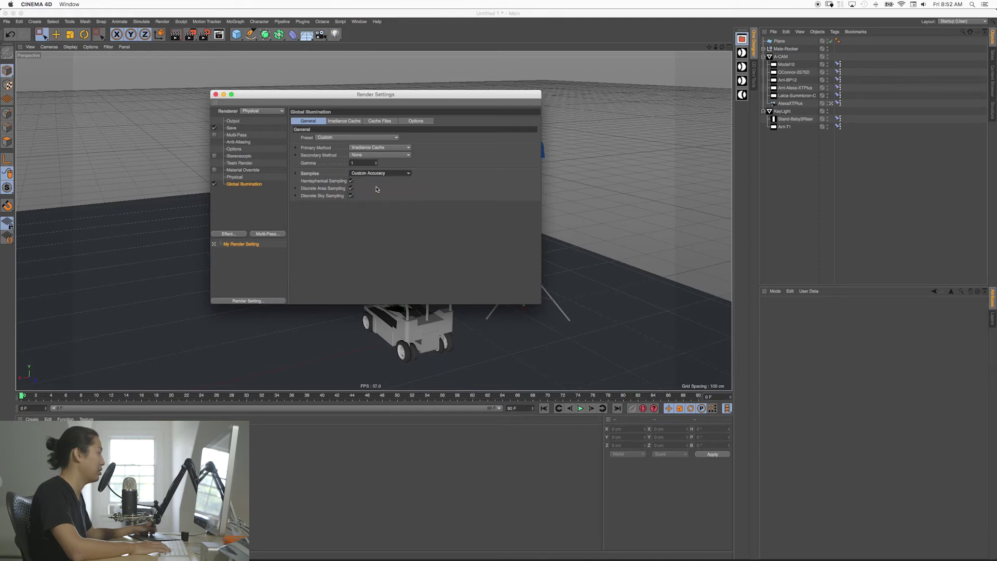
{"action": "left_click", "coordinate": [297, 174]}
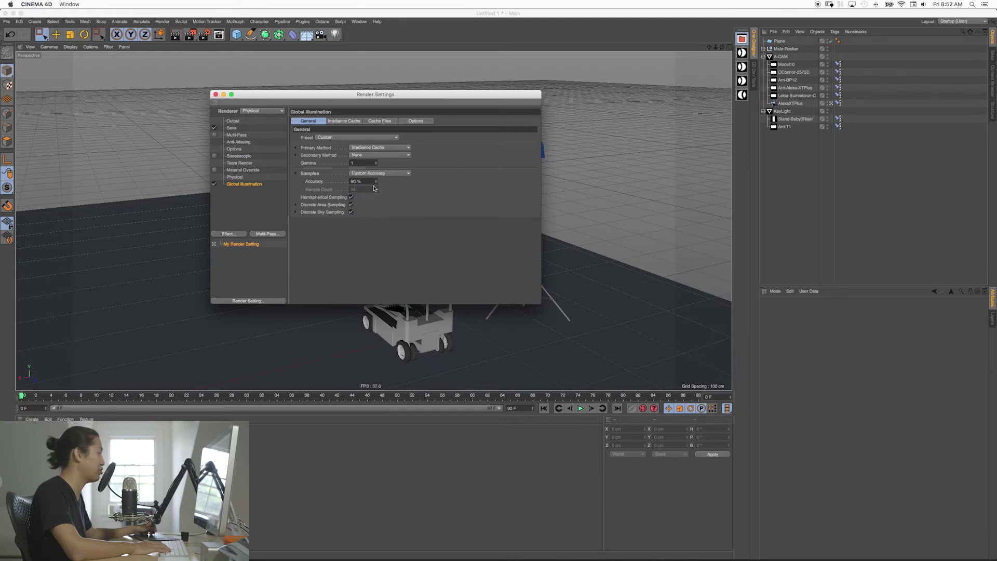
Set the Global Illumination samples to Medium instead of a custom accuracy
{"action": "left_click", "coordinate": [377, 180]}
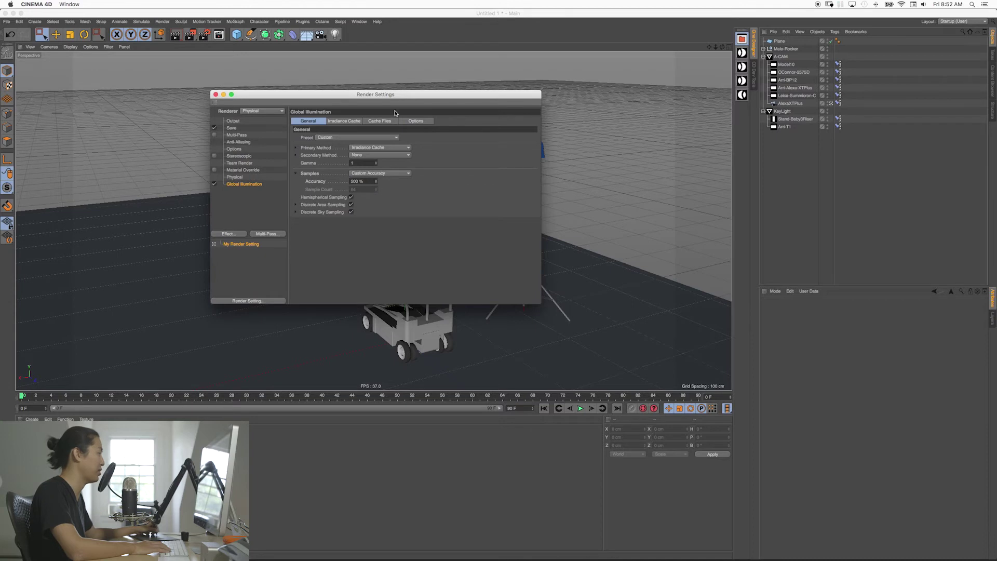
{"action": "double_click", "coordinate": [363, 182]}
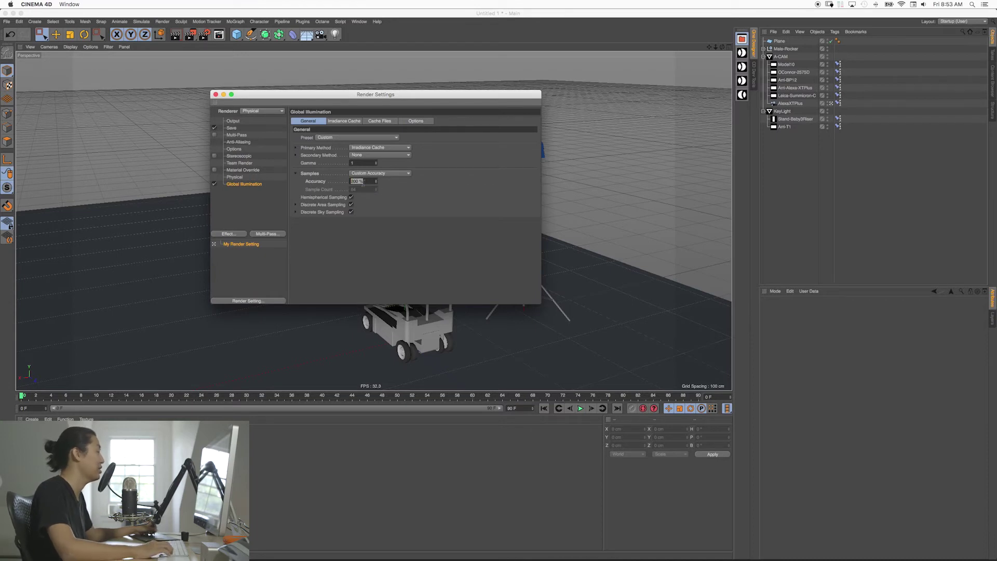
{"action": "left_click", "coordinate": [366, 173]}
{"action": "left_click", "coordinate": [363, 207]}
Set the irradiance cache record density to Low and close the render settings
{"action": "left_click", "coordinate": [342, 121]}
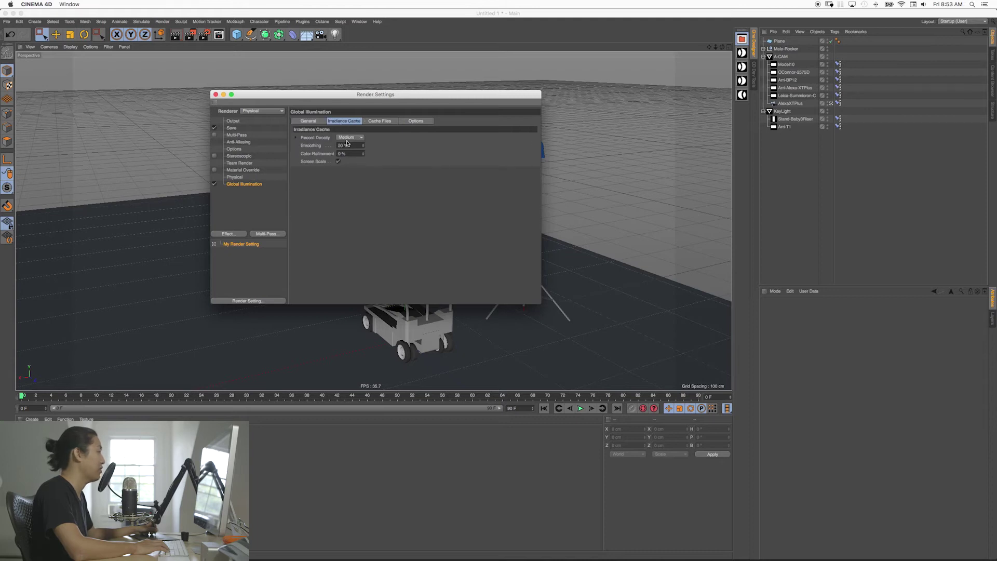
{"action": "left_click", "coordinate": [349, 138]}
{"action": "left_click", "coordinate": [344, 162]}
{"action": "left_click", "coordinate": [318, 121]}
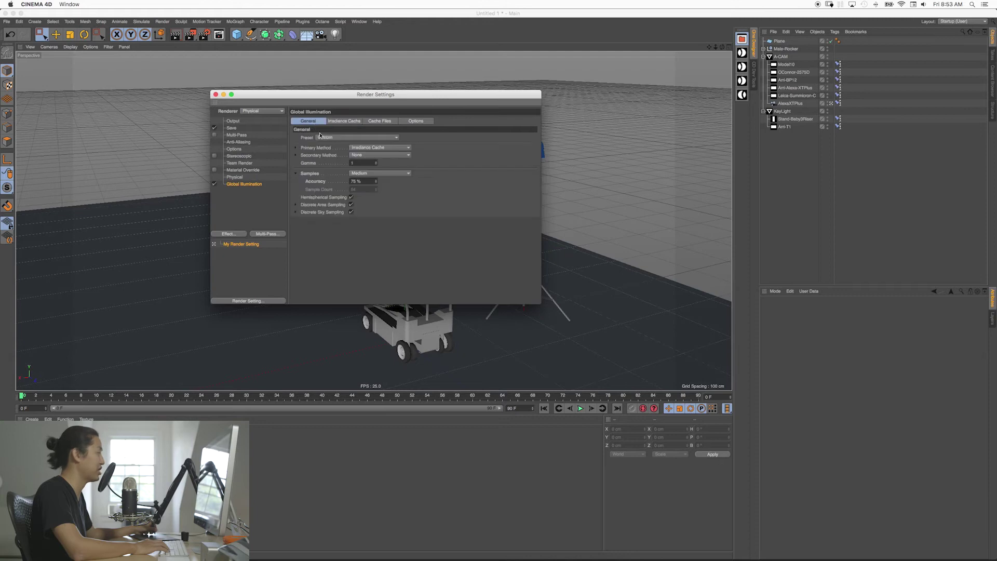
{"action": "left_click", "coordinate": [215, 94]}
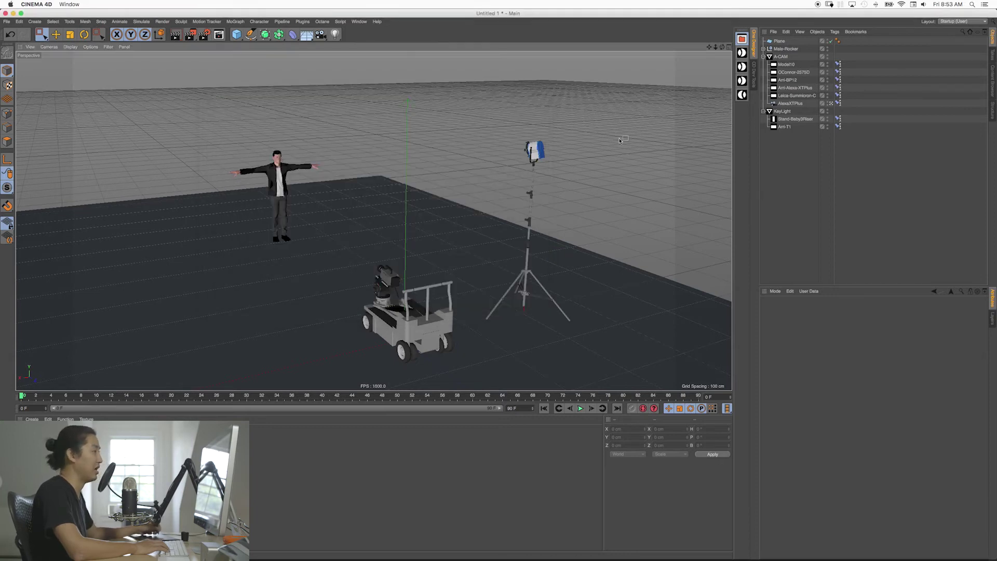
Return to the split viewports, make the camera view the render view, and render it to the Picture Viewer
{"action": "middle_click", "coordinate": [556, 170]}
{"action": "left_click", "coordinate": [382, 47]}
{"action": "left_click", "coordinate": [388, 59]}
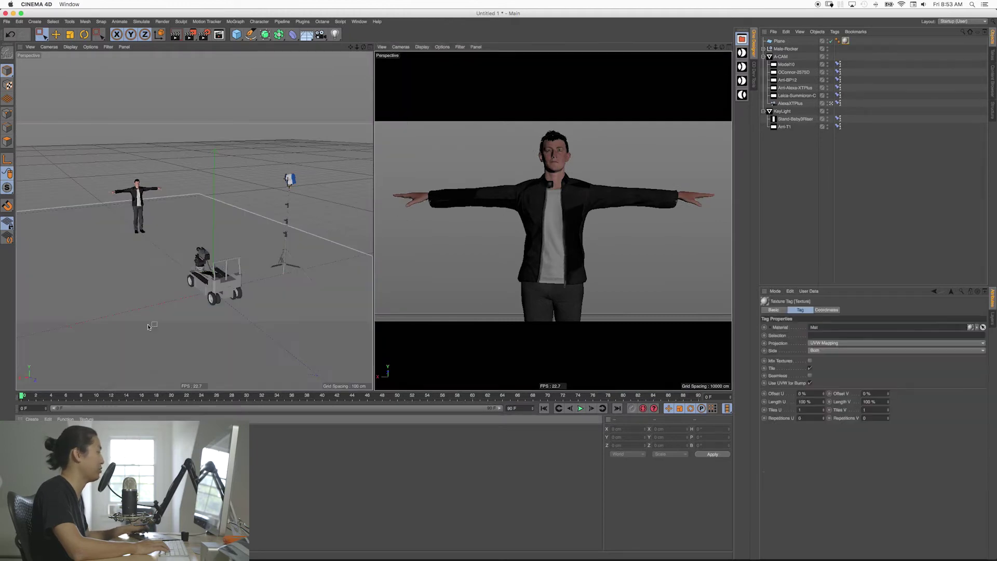
{"action": "left_click", "coordinate": [785, 210]}
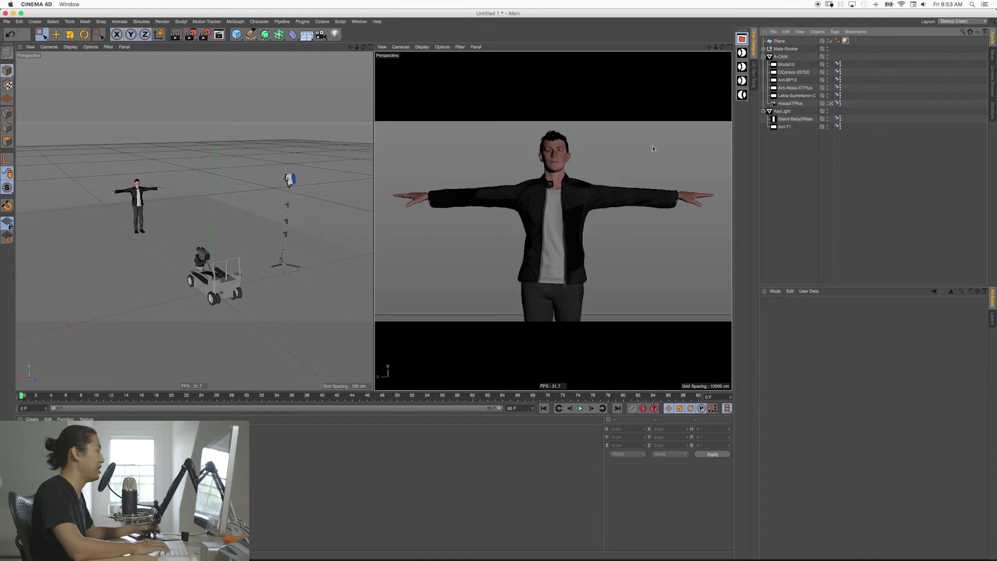
{"action": "left_click", "coordinate": [382, 48]}
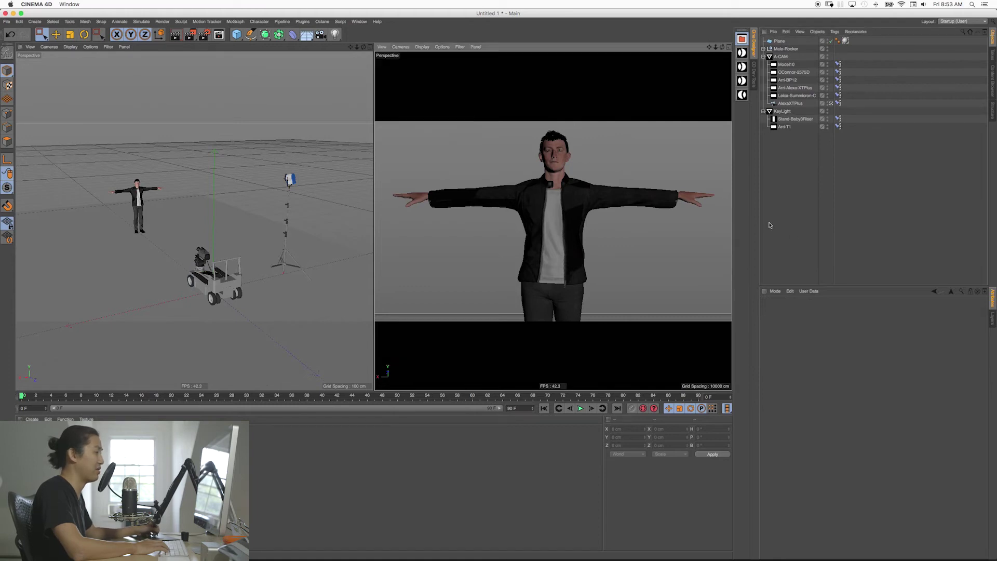
{"action": "key", "text": "shift+r"}
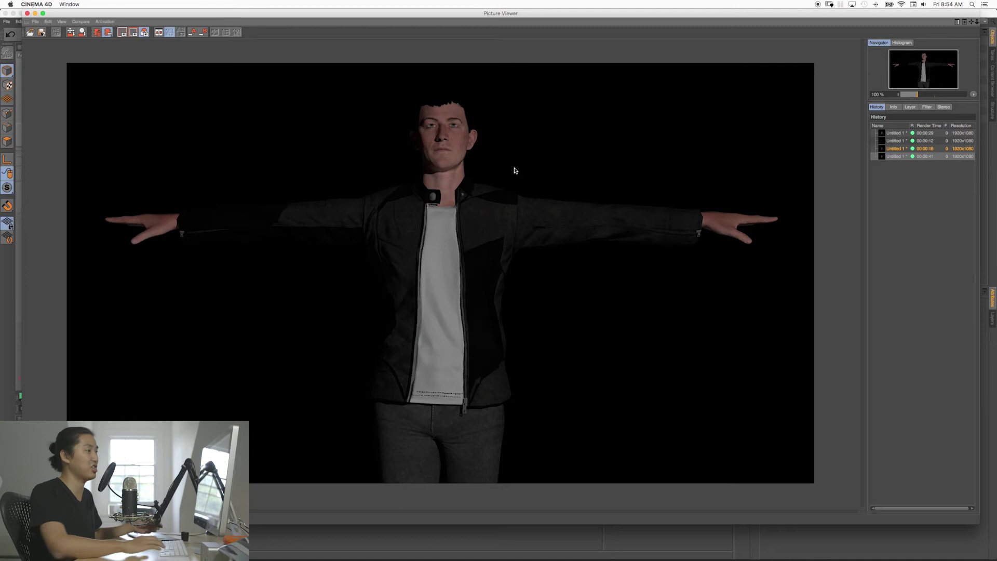
Compare the third and fourth renders in the Picture Viewer history, then close the viewer
{"action": "key", "text": "Up"}
{"action": "key", "text": "Down"}
{"action": "key", "text": "Up"}
{"action": "key", "text": "Down"}
{"action": "key", "text": "Up"}
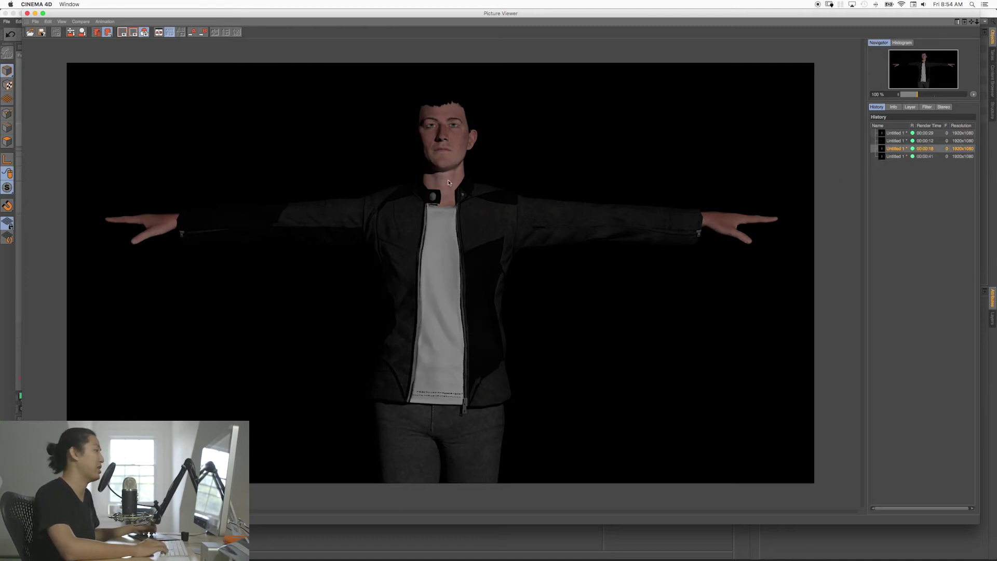
{"action": "key", "text": "Down"}
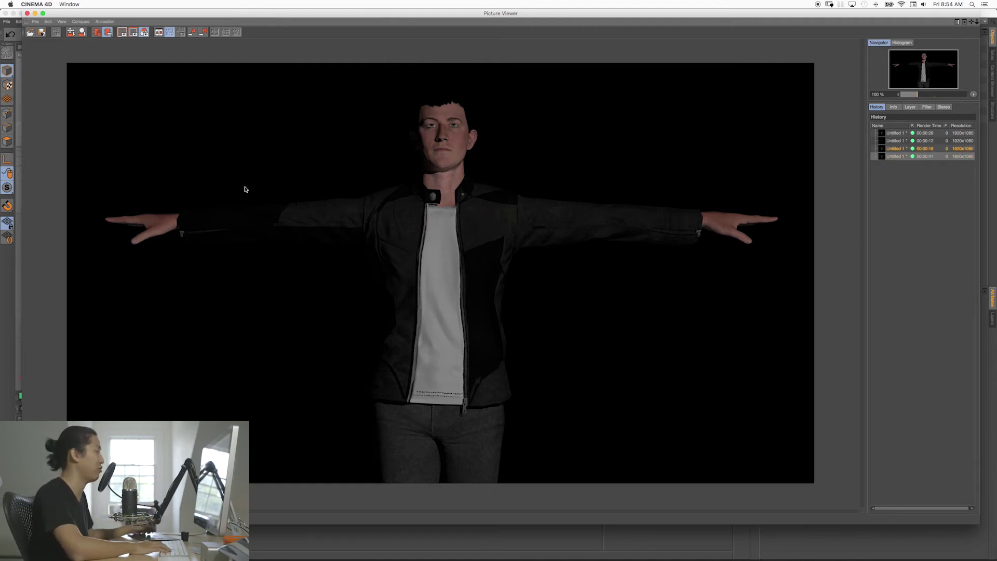
{"action": "key", "text": "Up"}
{"action": "key", "text": "Down"}
{"action": "key", "text": "Up"}
{"action": "key", "text": "Down"}
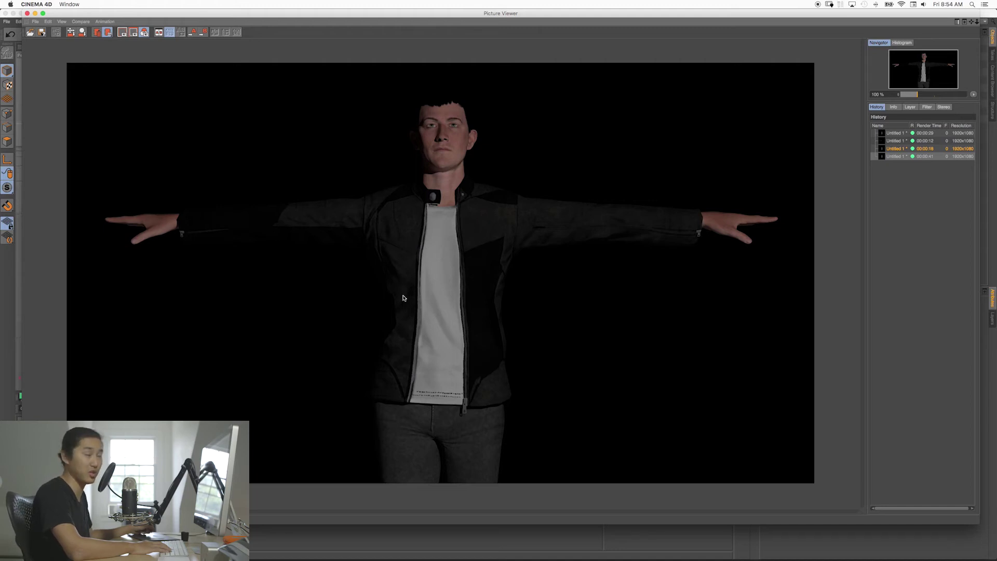
{"action": "left_click", "coordinate": [27, 13]}
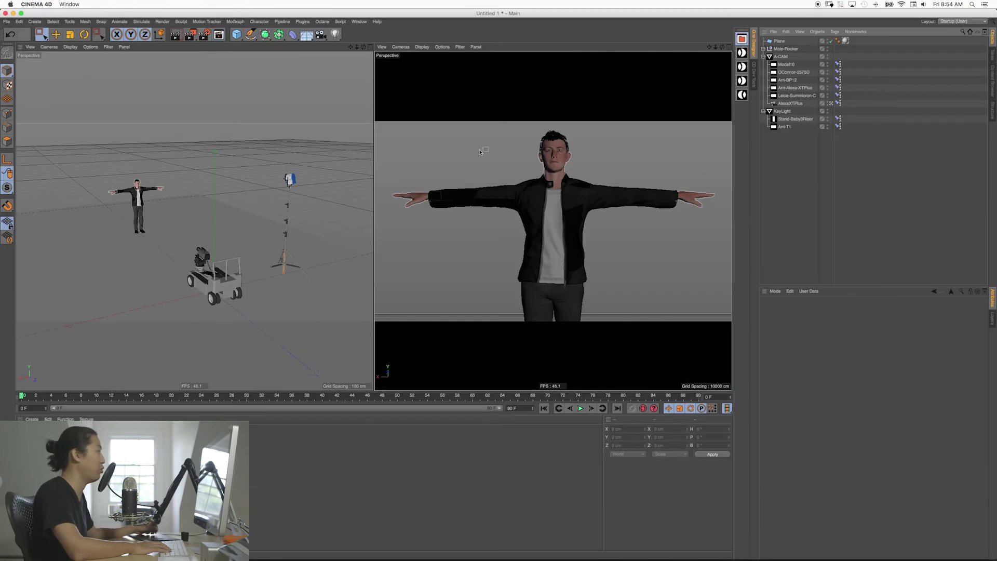
Add a cube, shape it into a side wall about 31 cm thick, 425 cm high and 987 cm long, and copy it to the opposite side
{"action": "left_click", "coordinate": [236, 34]}
{"action": "left_click_drag", "start_coordinate": [230, 63], "coordinate": [223, 135], "text": "alt"}
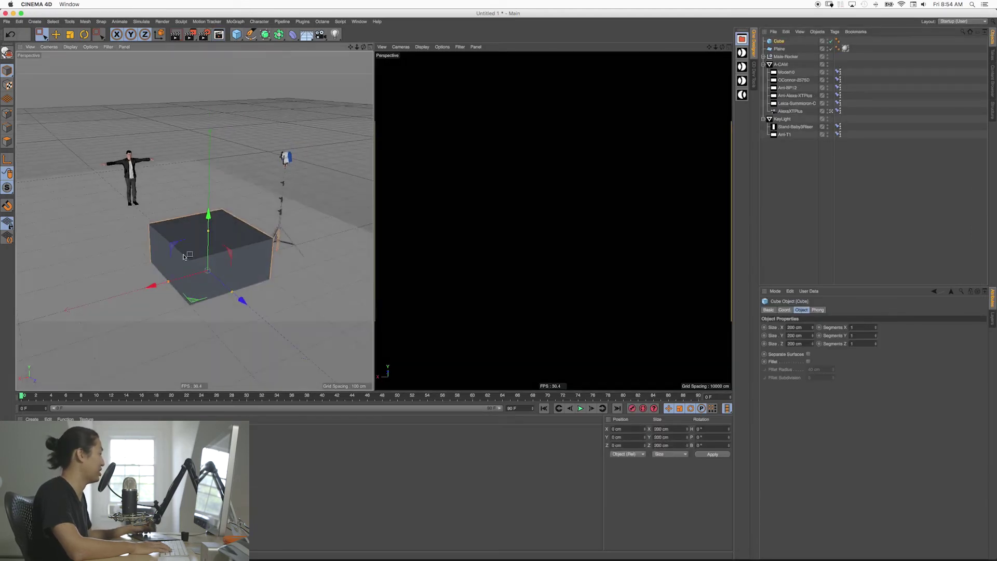
{"action": "left_click_drag", "start_coordinate": [163, 263], "coordinate": [262, 231]}
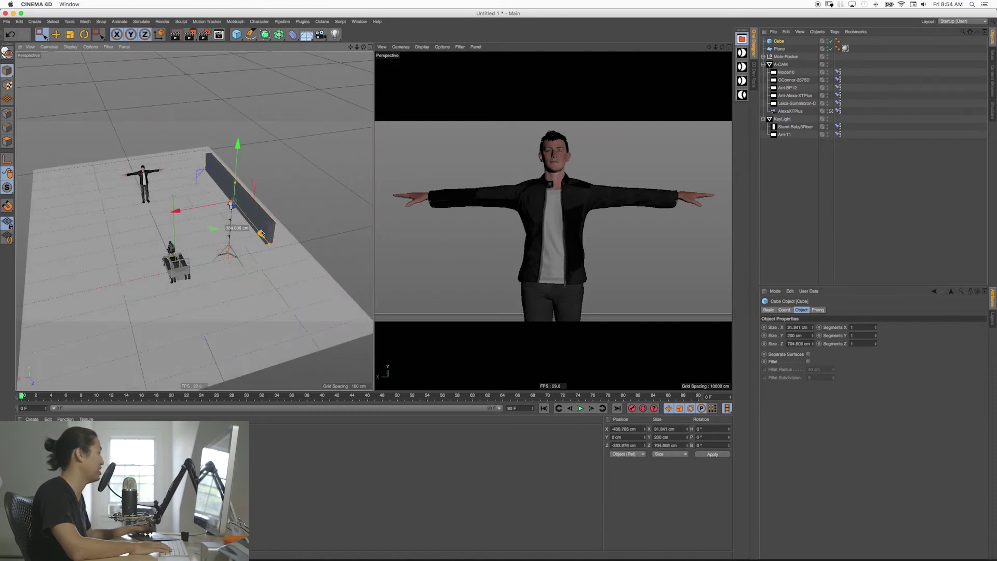
{"action": "left_click_drag", "start_coordinate": [237, 142], "coordinate": [240, 116]}
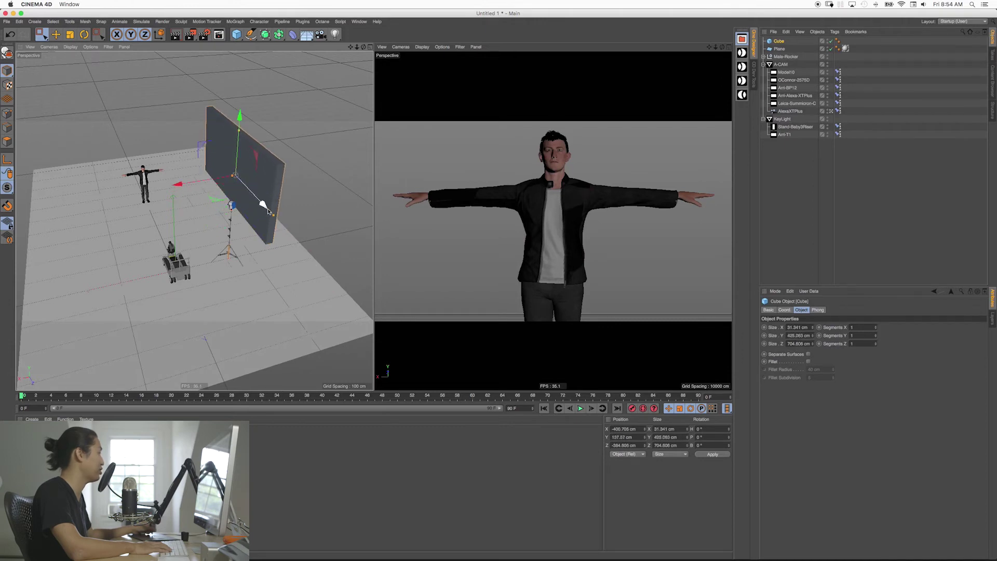
{"action": "left_click_drag", "start_coordinate": [274, 218], "coordinate": [196, 245]}
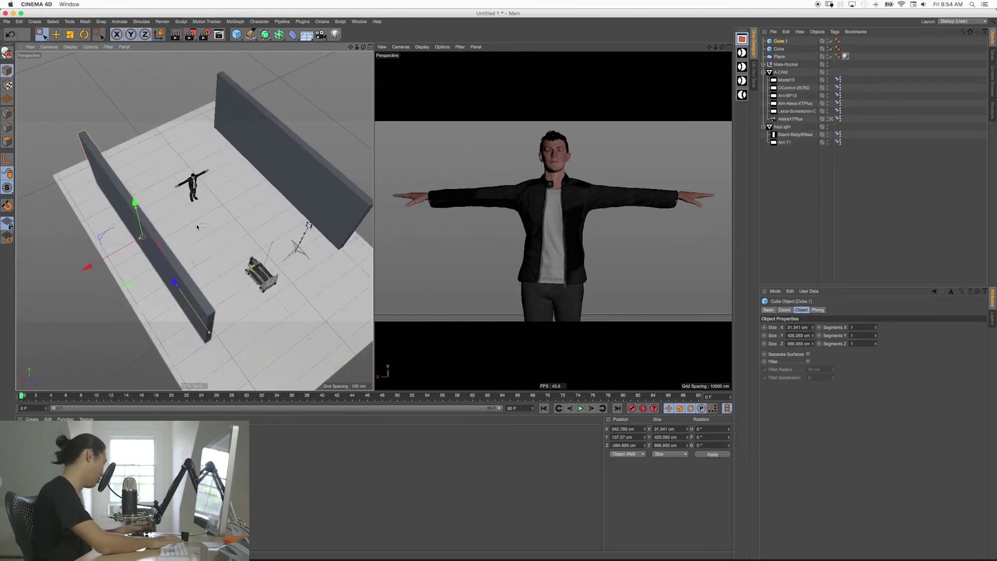
Duplicate the wall with a -90° heading rotation and move the copy behind the man as the back wall
{"action": "key", "text": "r"}
{"action": "left_click_drag", "start_coordinate": [123, 252], "coordinate": [98, 230], "text": "ctrl"}
{"action": "key", "text": "e"}
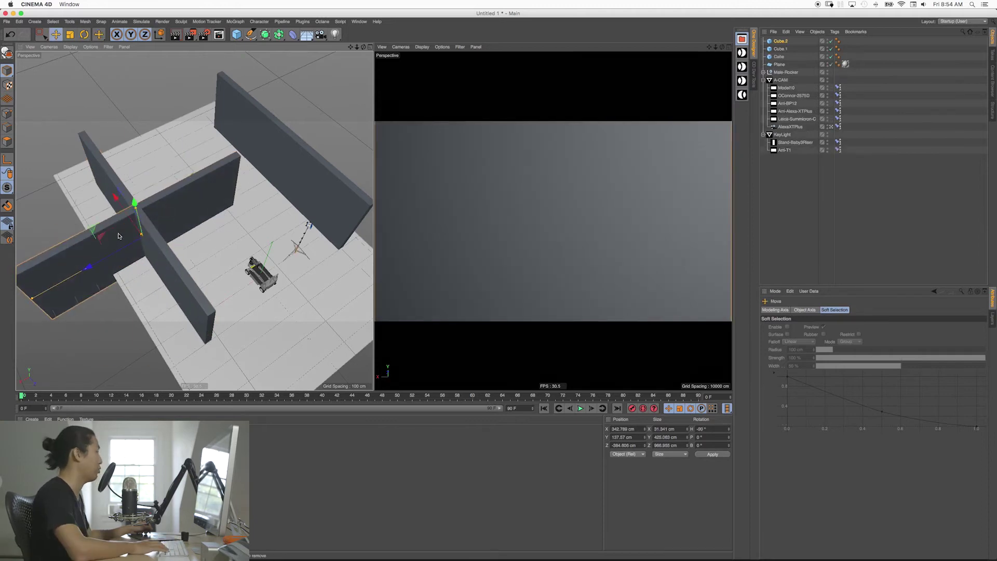
{"action": "left_click_drag", "start_coordinate": [92, 233], "coordinate": [108, 138]}
Apply the floor's material to all three walls and clear the selection
{"action": "left_click_drag", "start_coordinate": [204, 219], "coordinate": [193, 219], "text": "alt"}
{"action": "left_click_drag", "start_coordinate": [52, 451], "coordinate": [108, 337]}
{"action": "left_click_drag", "start_coordinate": [52, 452], "coordinate": [130, 130]}
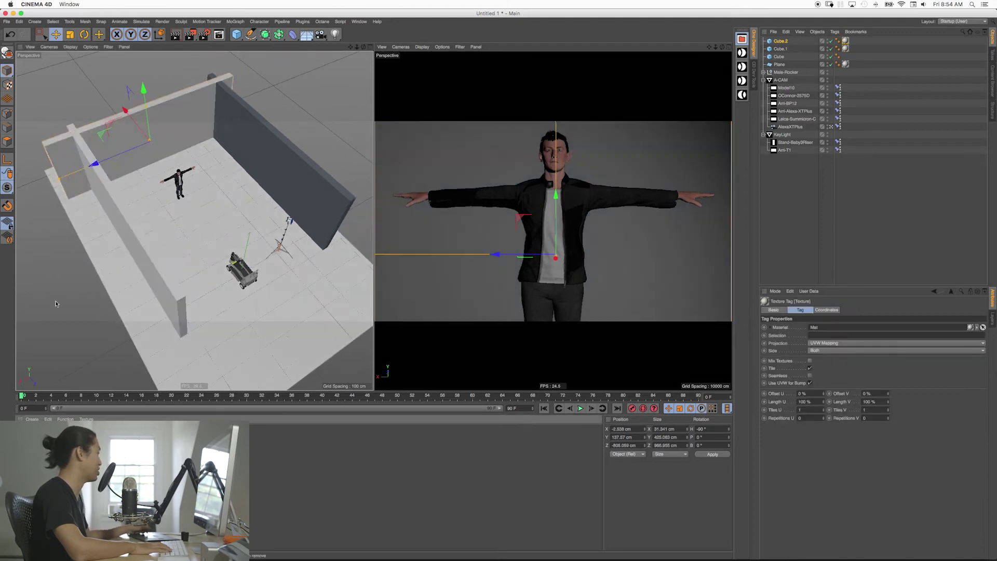
{"action": "left_click_drag", "start_coordinate": [52, 452], "coordinate": [285, 166]}
{"action": "left_click", "coordinate": [257, 244]}
{"action": "left_click_drag", "start_coordinate": [258, 244], "coordinate": [353, 177], "text": "alt"}
Make the camera view the render view and render the walled set to the Picture Viewer
{"action": "left_click", "coordinate": [382, 47]}
{"action": "left_click", "coordinate": [405, 130]}
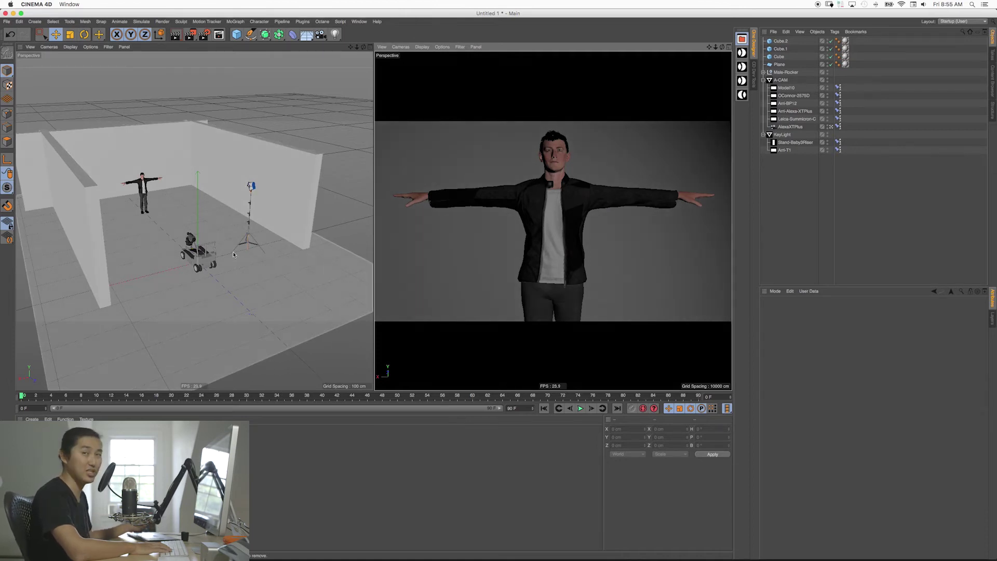
{"action": "left_click", "coordinate": [382, 47]}
{"action": "left_click", "coordinate": [636, 124]}
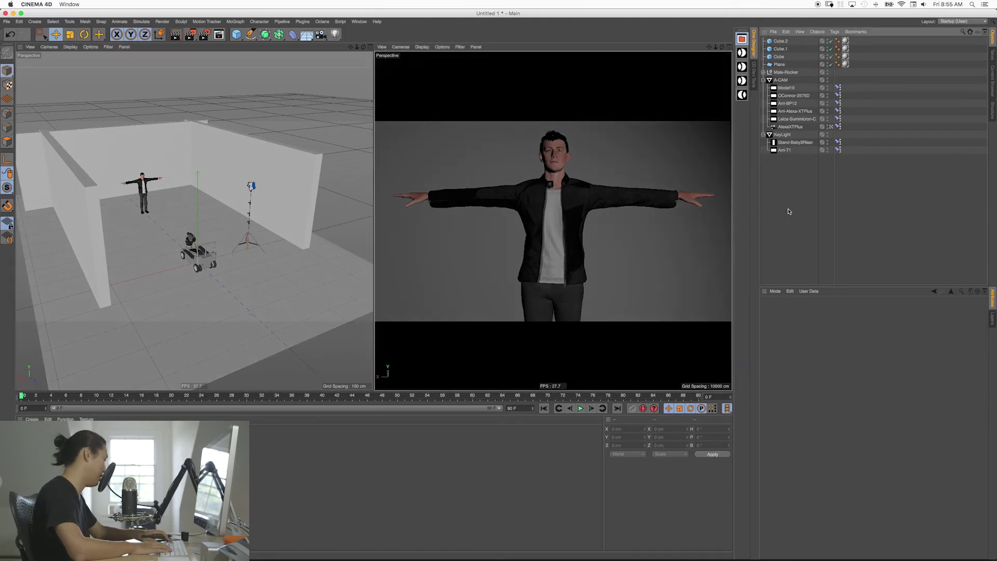
{"action": "key", "text": "shift+r"}
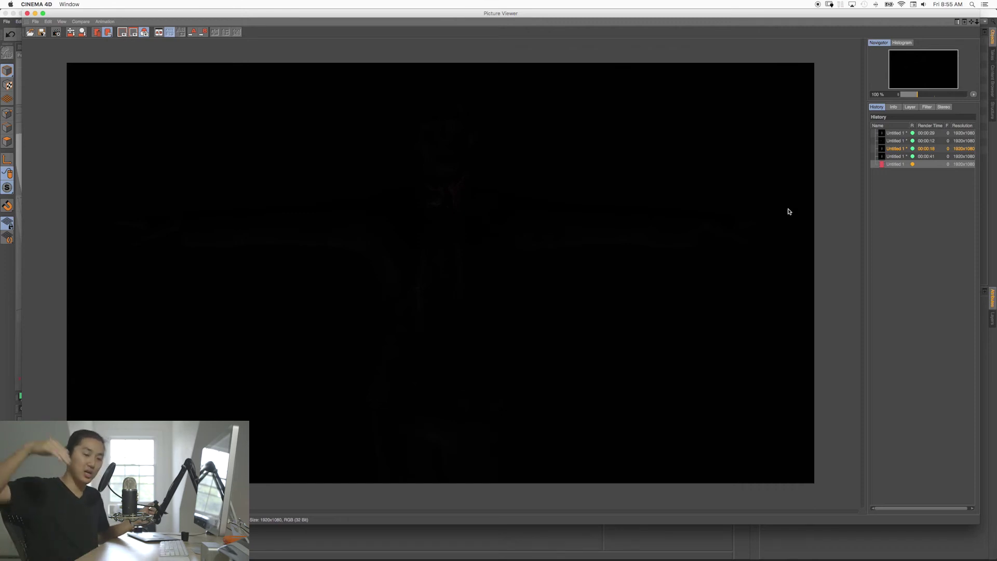
{"action": "key", "text": "shift+r"}
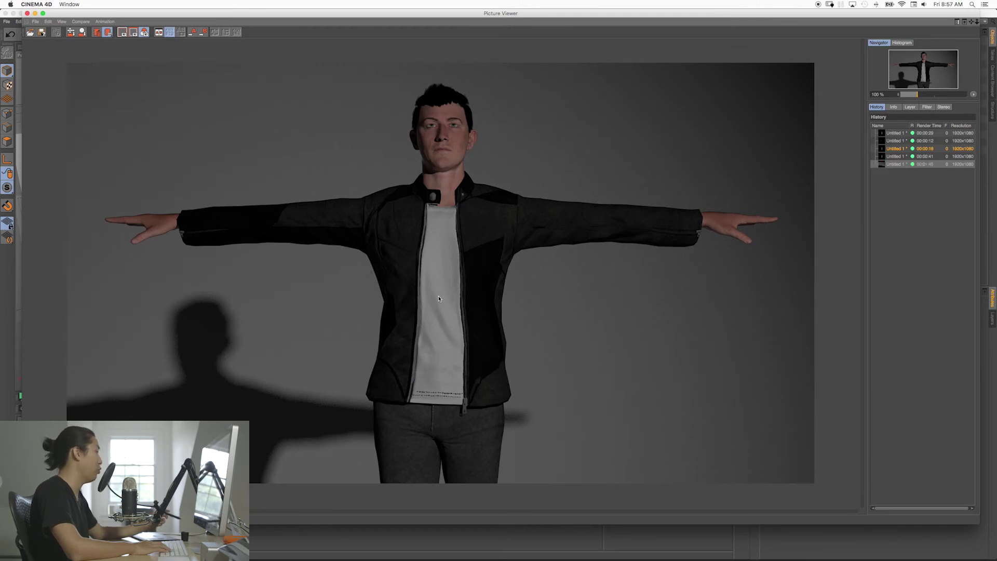
Compare the walled-set render with the two previous renders in the Picture Viewer history, then close the viewer
{"action": "key", "text": "Up"}
{"action": "key", "text": "Up"}
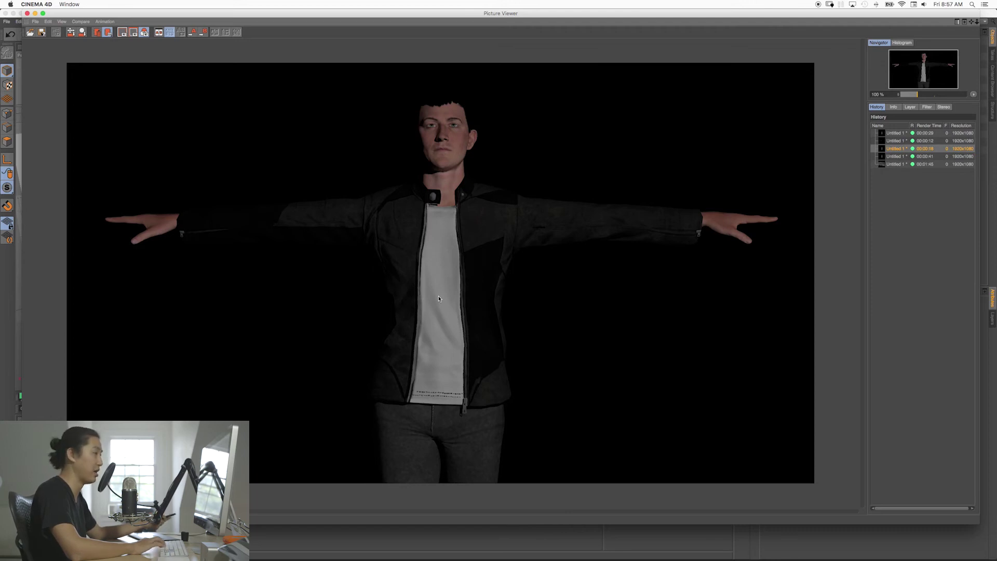
{"action": "key", "text": "Down"}
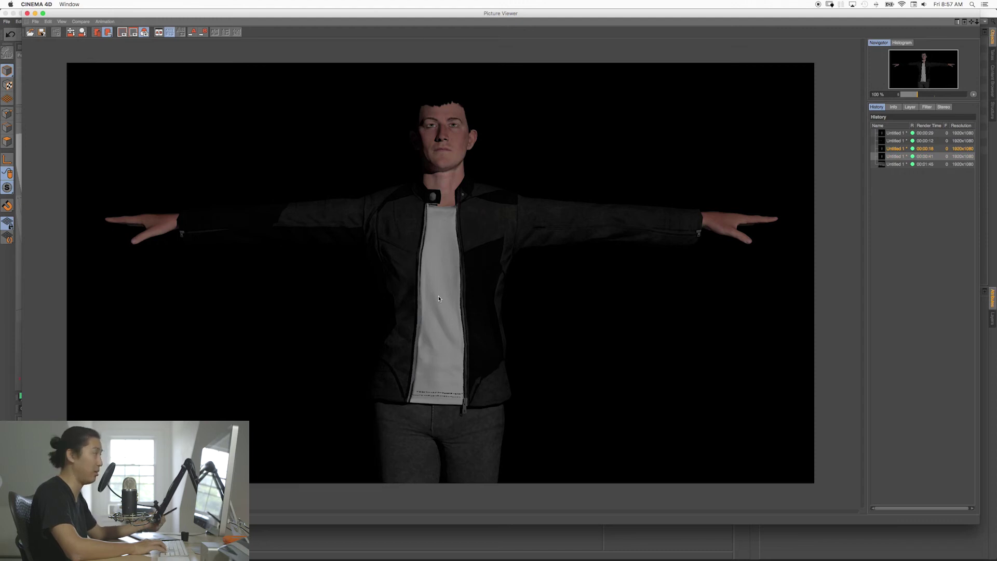
{"action": "key", "text": "Down"}
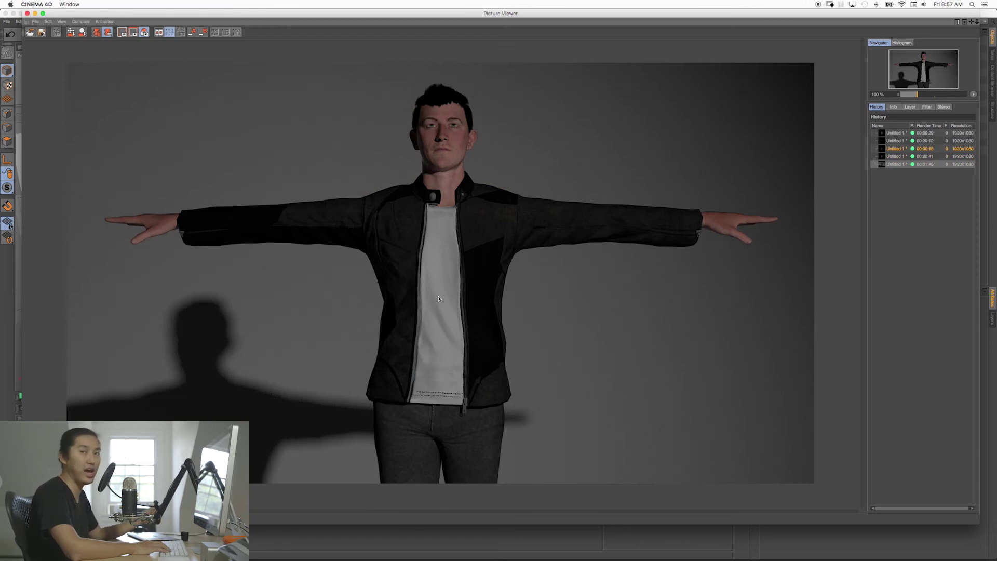
{"action": "left_click", "coordinate": [27, 14]}
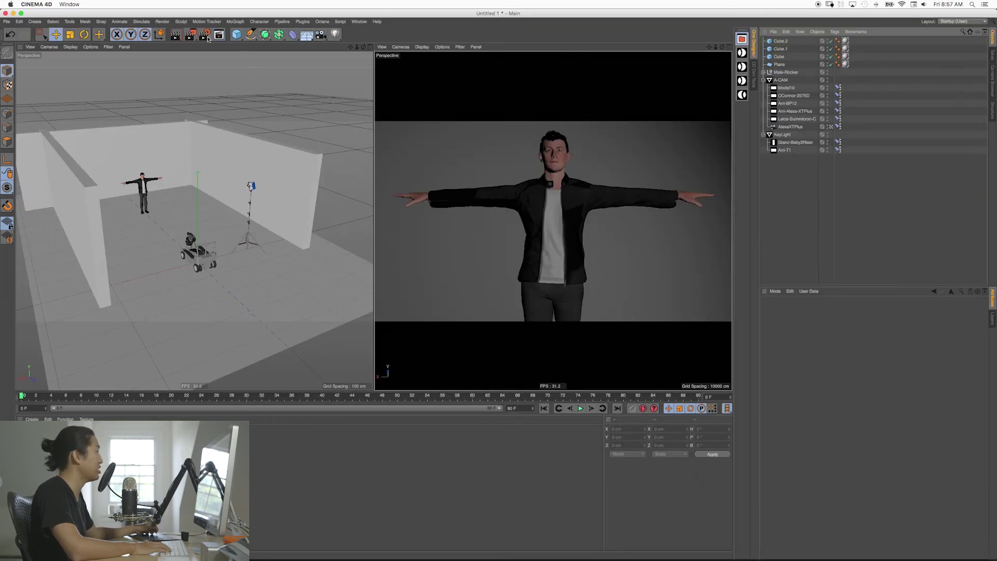
Set the Global Illumination secondary method to Light Mapping and the samples to High in the render settings
{"action": "left_click", "coordinate": [206, 35]}
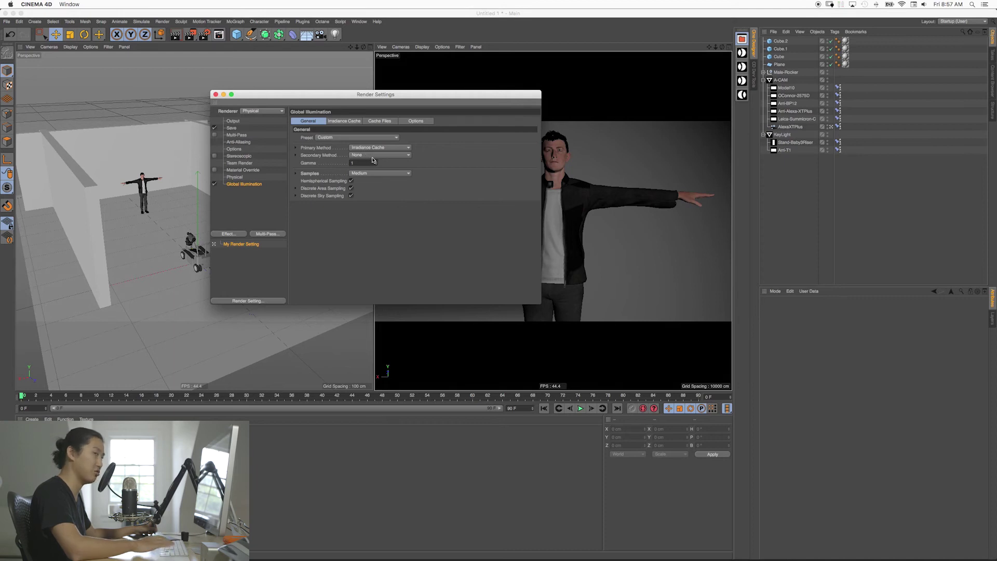
{"action": "left_click", "coordinate": [372, 156]}
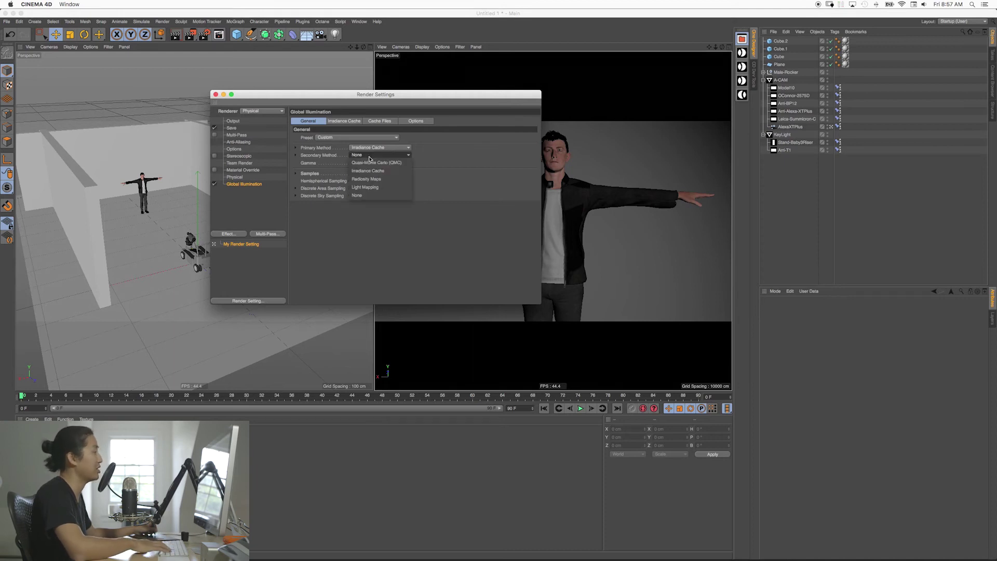
{"action": "left_click", "coordinate": [366, 187]}
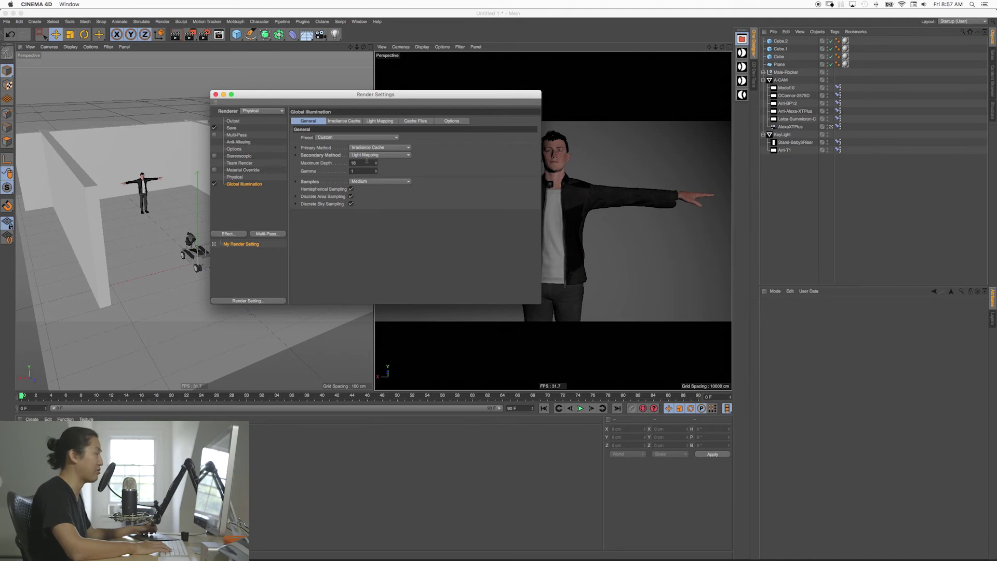
{"action": "left_click", "coordinate": [380, 181]}
{"action": "left_click", "coordinate": [366, 220]}
Review the General, Irradiance Cache and Light Mapping options of the Global Illumination effect
{"action": "left_click", "coordinate": [351, 122]}
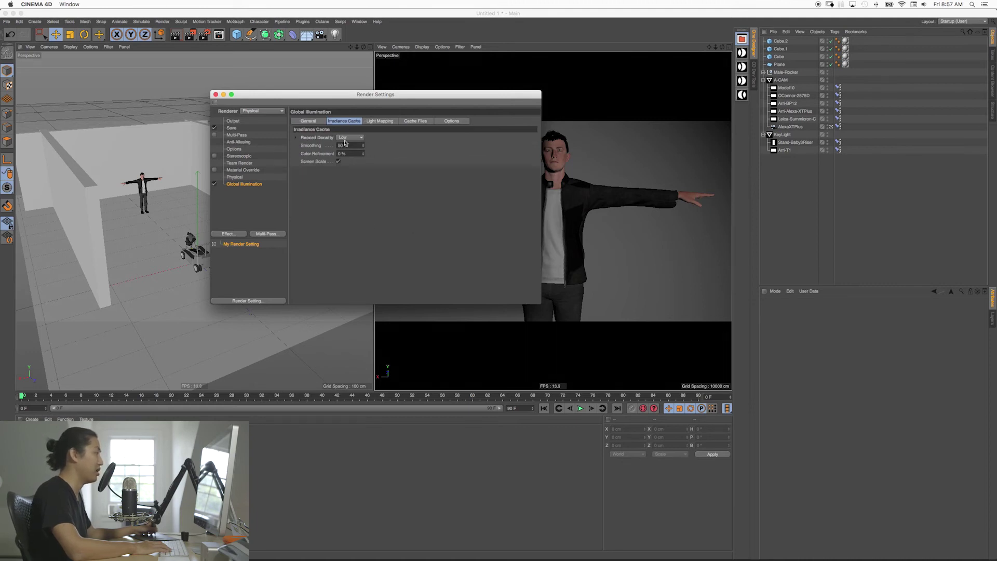
{"action": "left_click", "coordinate": [381, 122]}
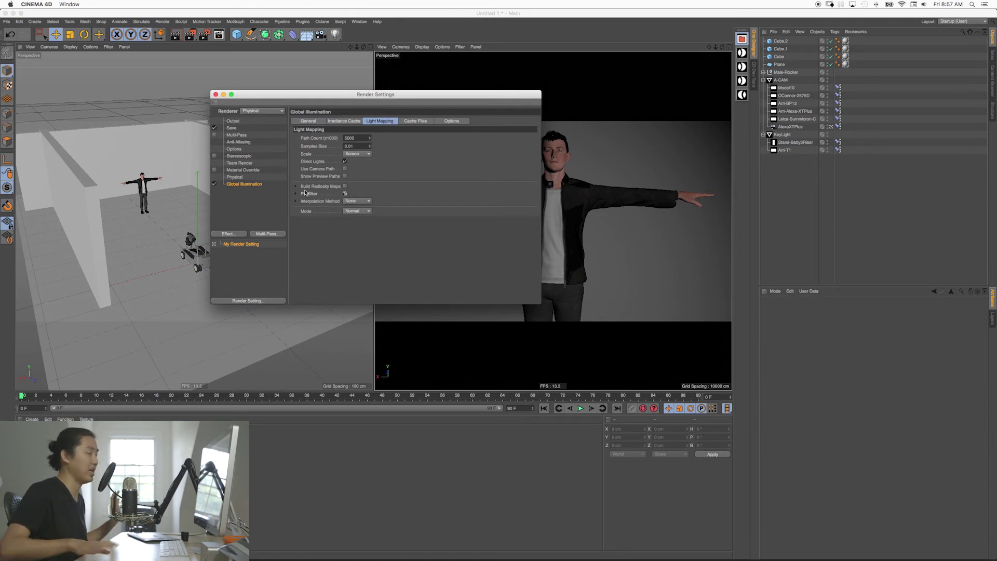
{"action": "left_click", "coordinate": [248, 301]}
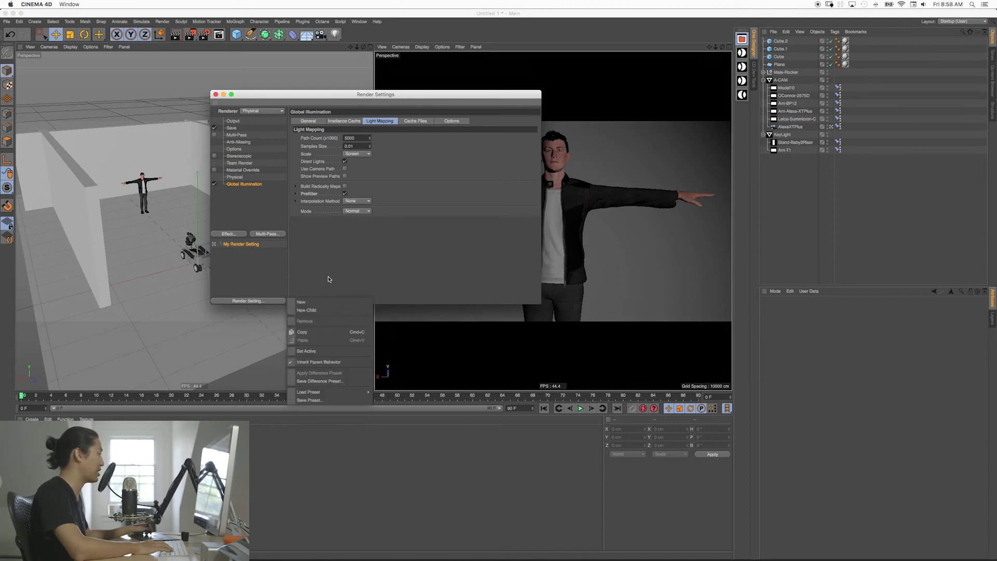
{"action": "left_click", "coordinate": [298, 227]}
{"action": "left_click", "coordinate": [343, 121]}
{"action": "left_click", "coordinate": [308, 120]}
{"action": "left_click", "coordinate": [380, 120]}
{"action": "left_click", "coordinate": [308, 120]}
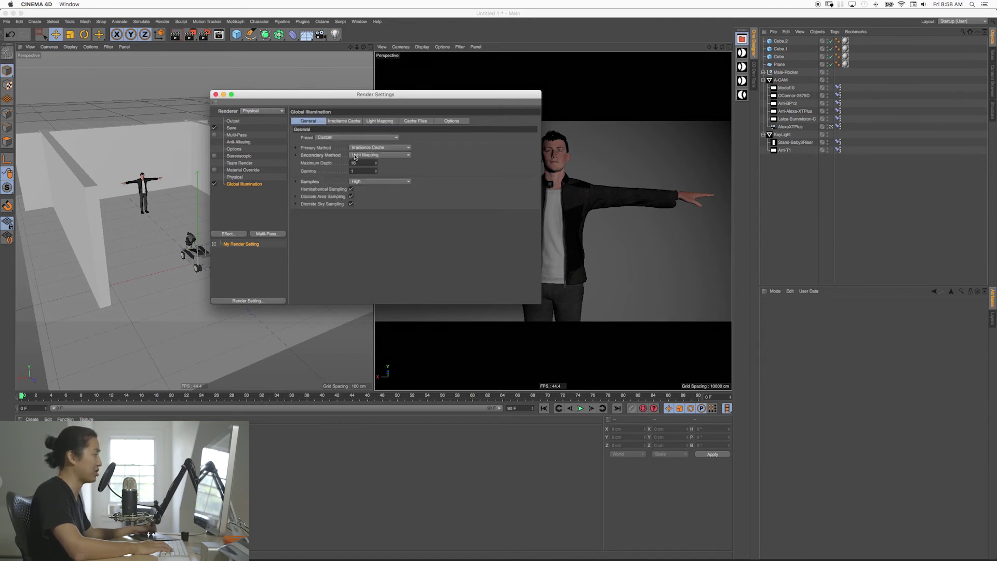
{"action": "left_click", "coordinate": [344, 121]}
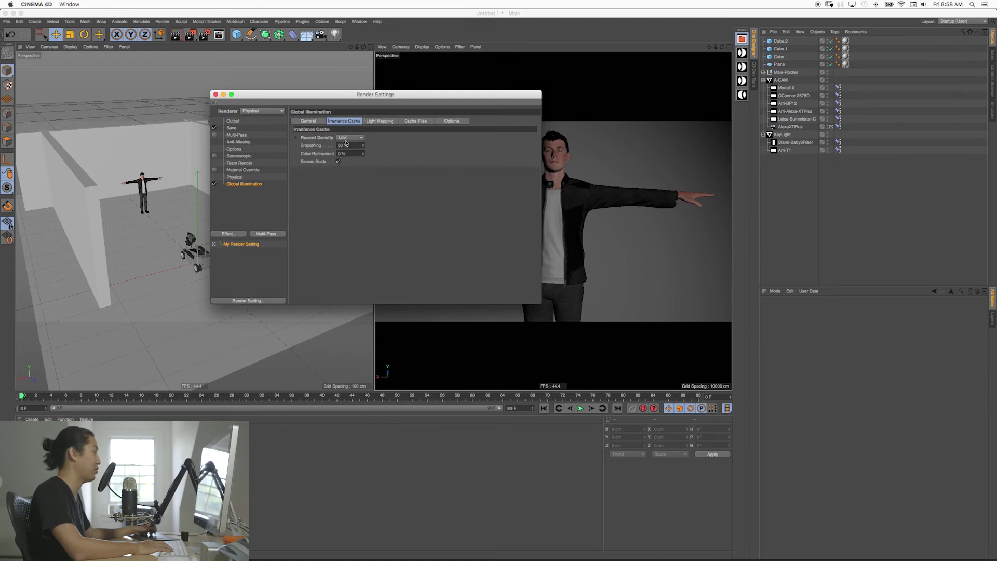
Recheck the Light Mapping options of the Global Illumination effect and close the render settings
{"action": "left_click", "coordinate": [380, 121]}
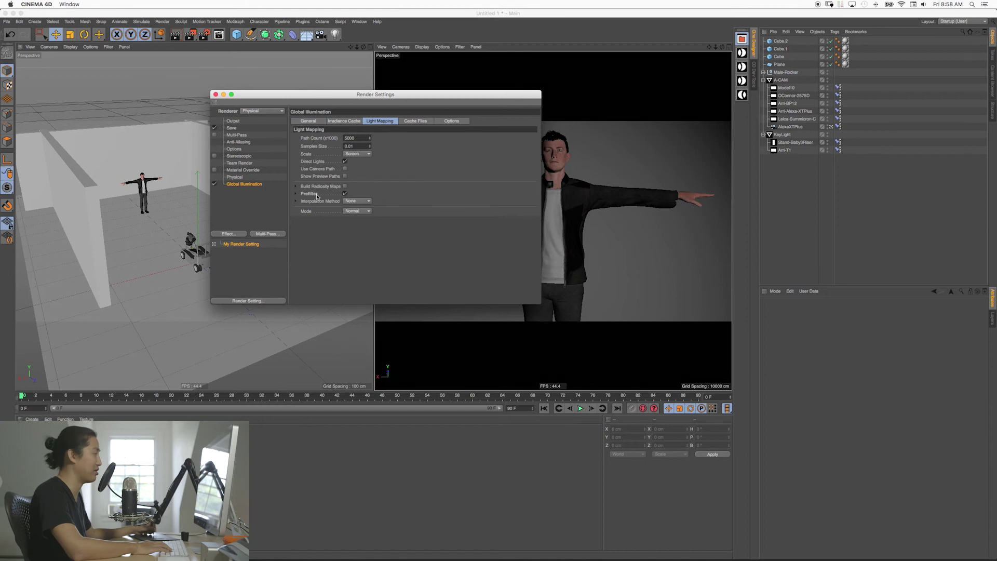
{"action": "left_click", "coordinate": [215, 94]}
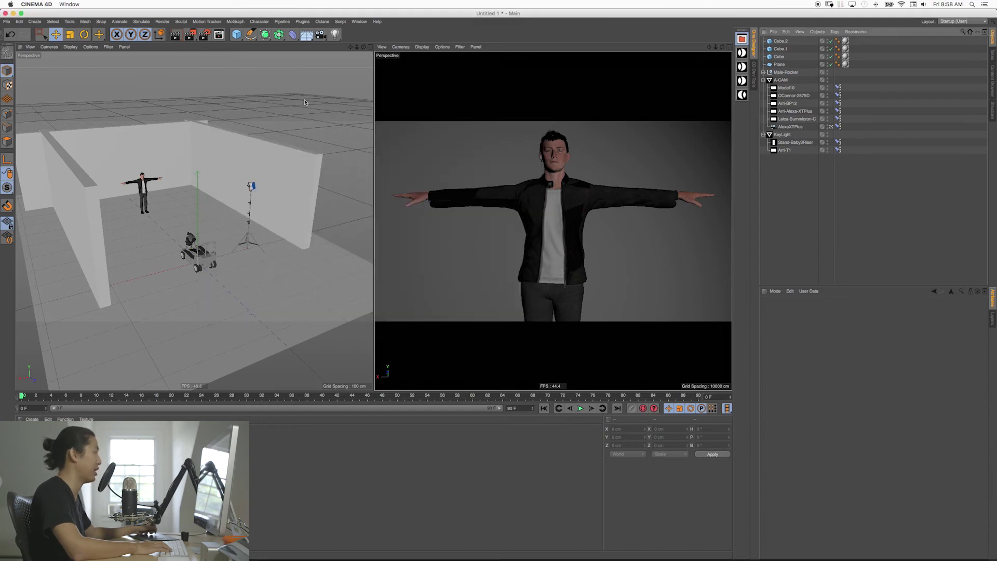
{"action": "left_click", "coordinate": [382, 47]}
{"action": "left_click", "coordinate": [419, 100]}
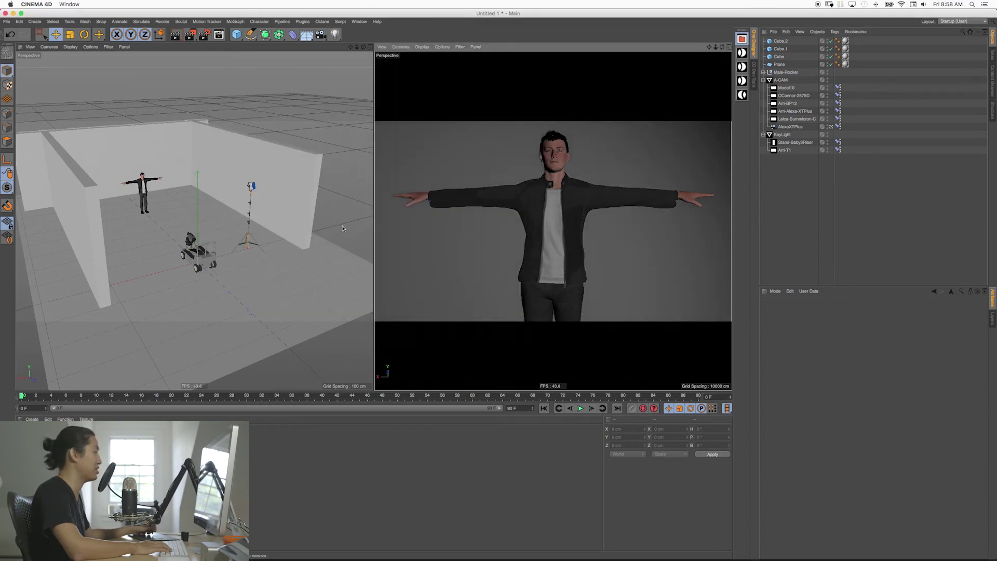
Duplicate the floor plane upward as a ceiling over the walls and shade the perspective view with the scene's lights
{"action": "left_click", "coordinate": [152, 183]}
{"action": "left_click_drag", "start_coordinate": [159, 173], "coordinate": [234, 246], "text": "ctrl"}
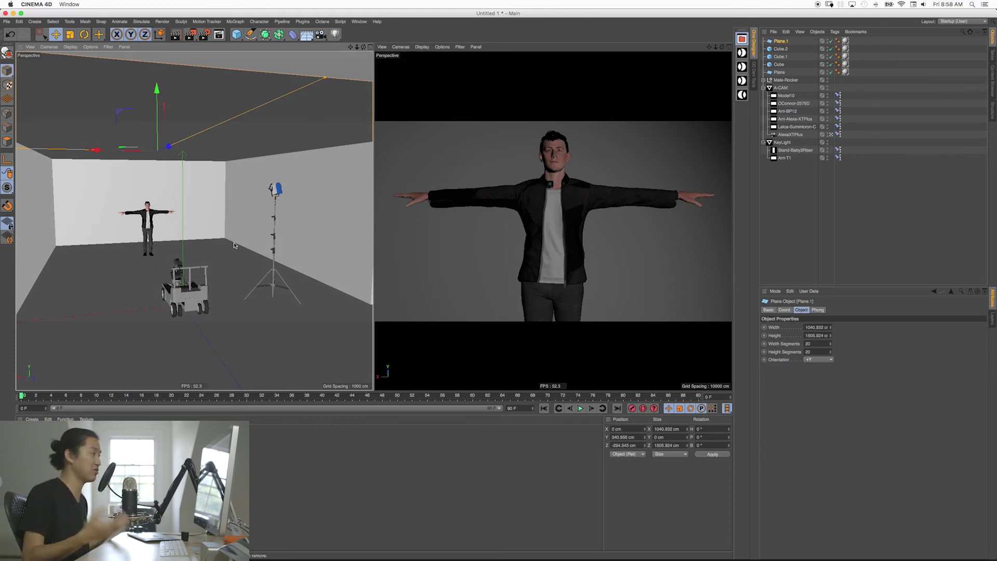
{"action": "left_click_drag", "start_coordinate": [235, 246], "coordinate": [210, 219], "text": "alt"}
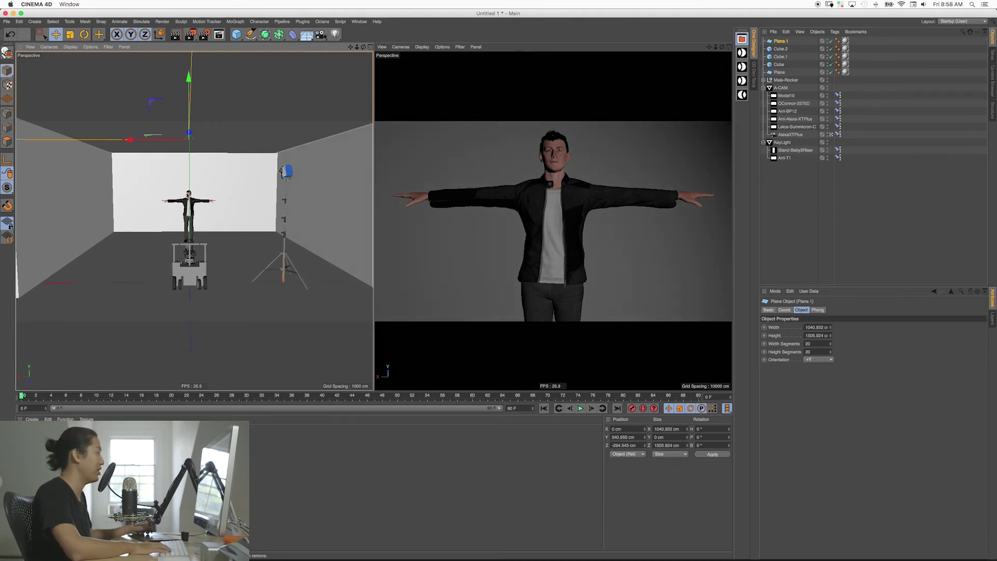
{"action": "left_click", "coordinate": [70, 47]}
{"action": "left_click", "coordinate": [86, 56]}
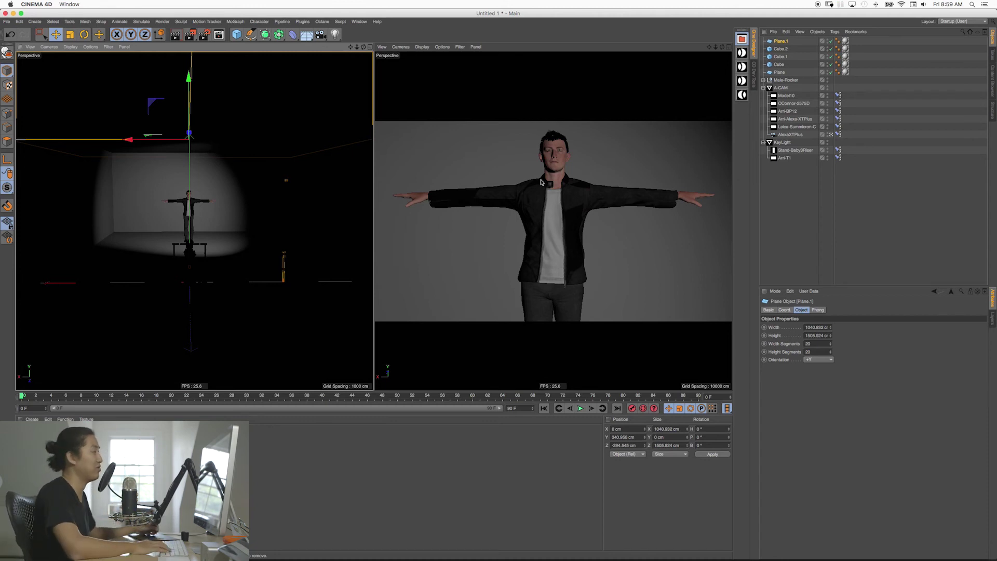
Render the camera view of the ceilinged set to the Picture Viewer and close the viewer
{"action": "left_click", "coordinate": [783, 232]}
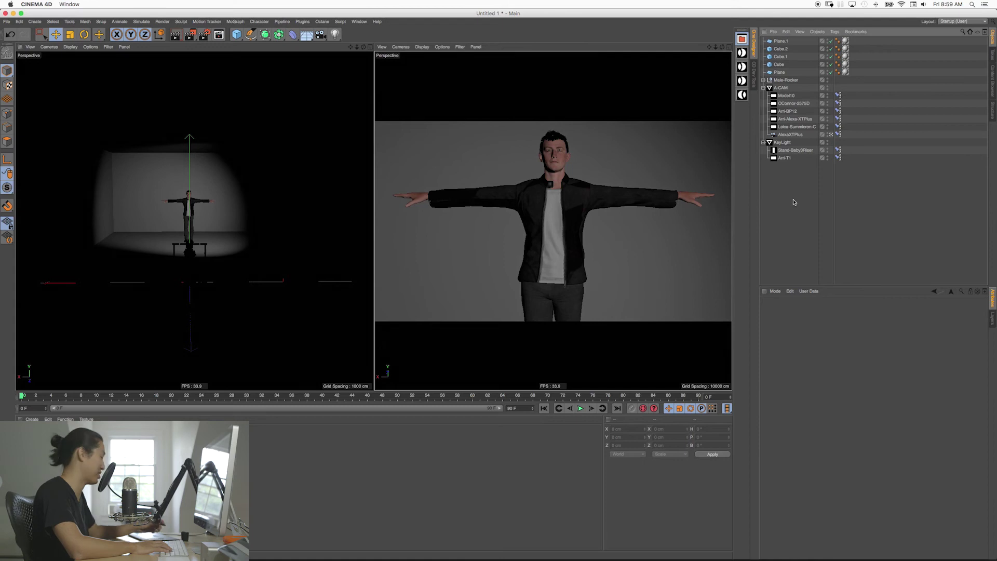
{"action": "key", "text": "shift+r"}
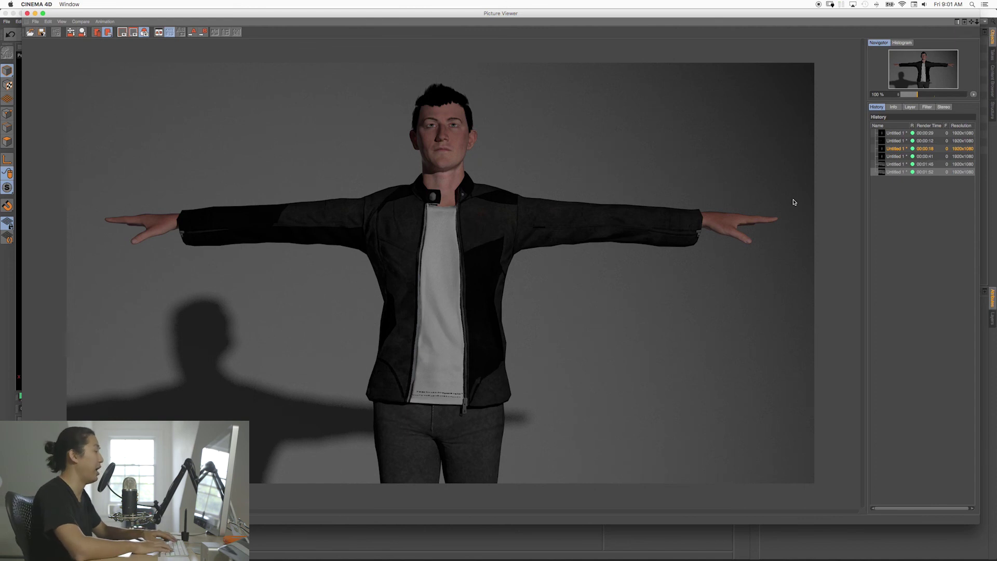
{"action": "key", "text": "super+w"}
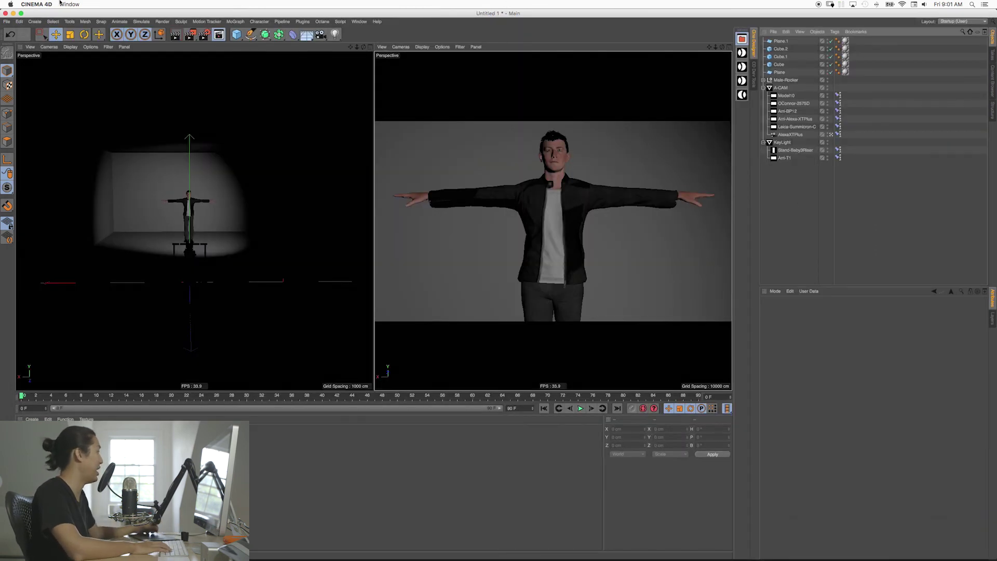
Make the perspective view the render view and switch its display back to shading without the scene's lights
{"action": "left_click", "coordinate": [30, 47]}
{"action": "left_click", "coordinate": [48, 56]}
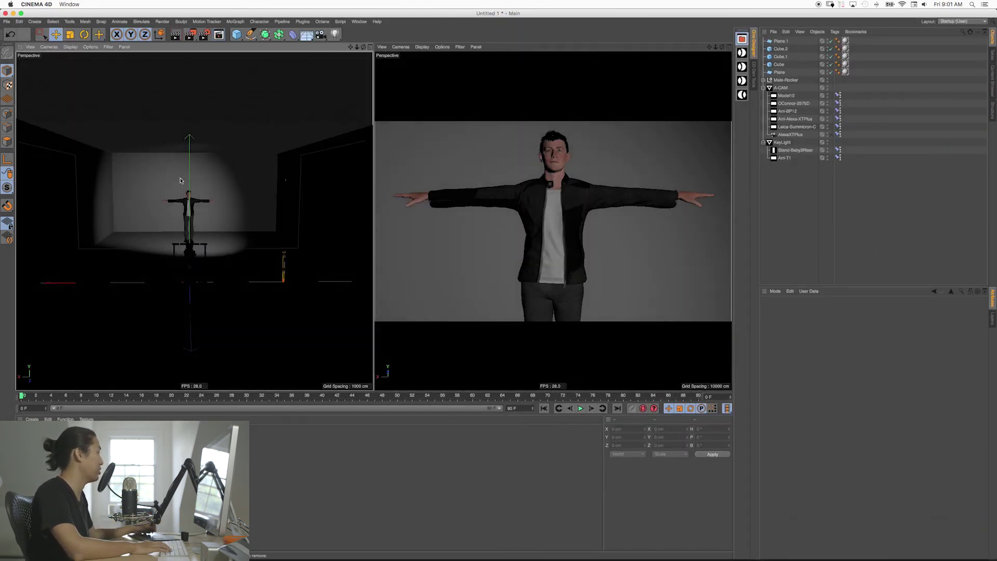
{"action": "scroll", "coordinate": [166, 162], "scroll_direction": "up", "scroll_amount": 5}
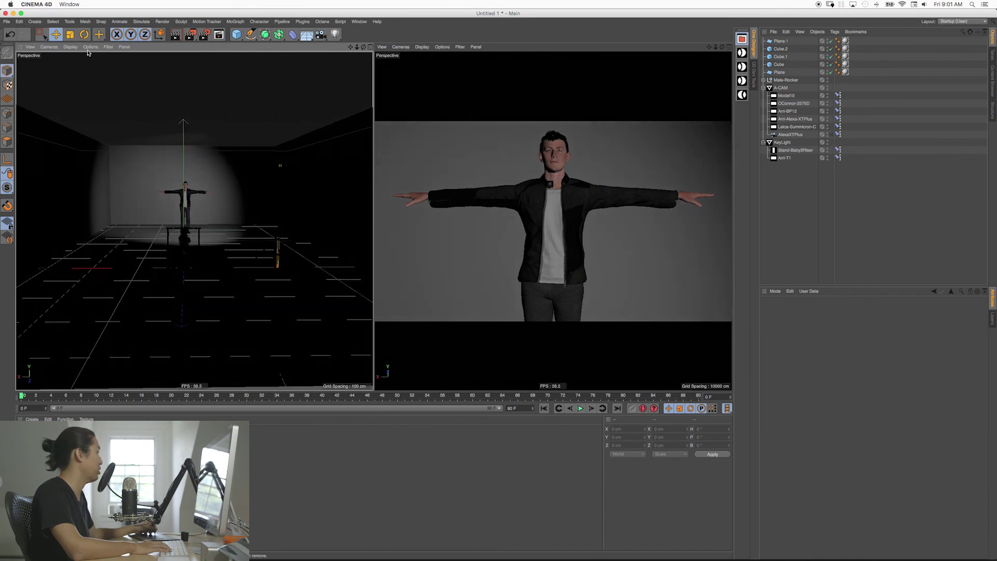
{"action": "left_click", "coordinate": [70, 47]}
{"action": "left_click", "coordinate": [93, 83]}
{"action": "scroll", "coordinate": [93, 116], "scroll_direction": "down", "scroll_amount": 5}
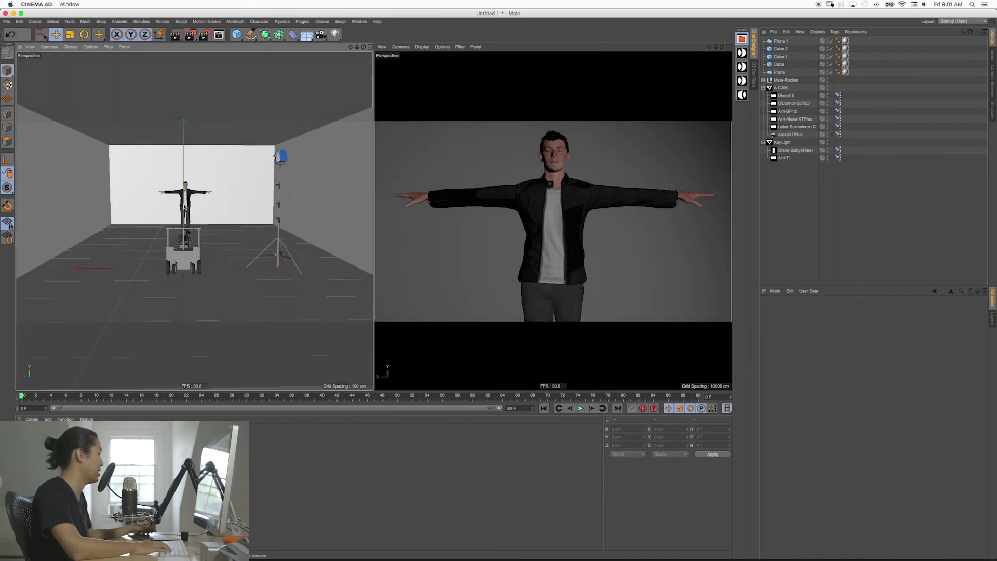
Frame the man, camera rig and light stand in the perspective view and render it to the Picture Viewer as the render view
{"action": "left_click_drag", "start_coordinate": [192, 209], "coordinate": [195, 205], "text": "alt"}
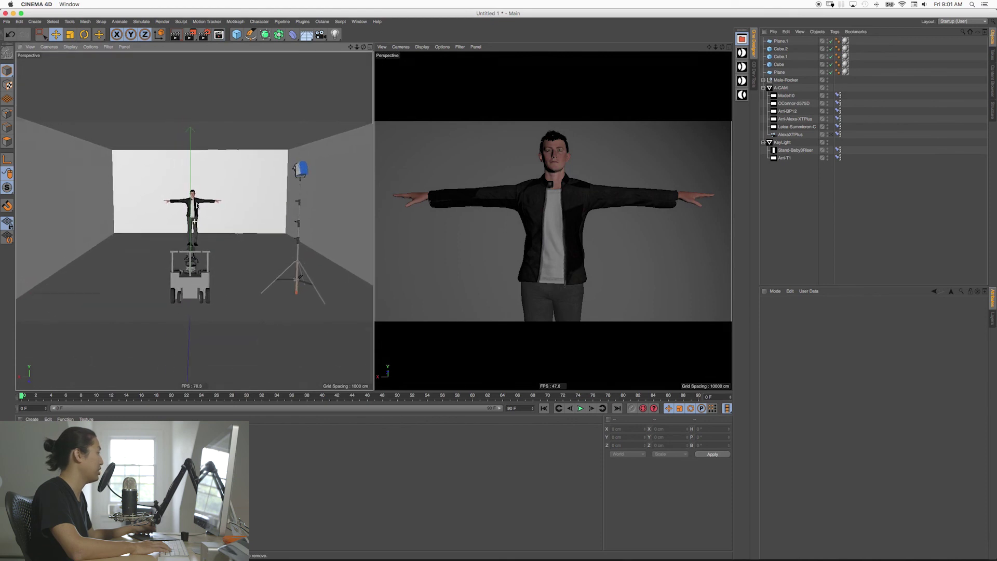
{"action": "left_click", "coordinate": [171, 176]}
{"action": "left_click", "coordinate": [30, 47]}
{"action": "left_click", "coordinate": [40, 58]}
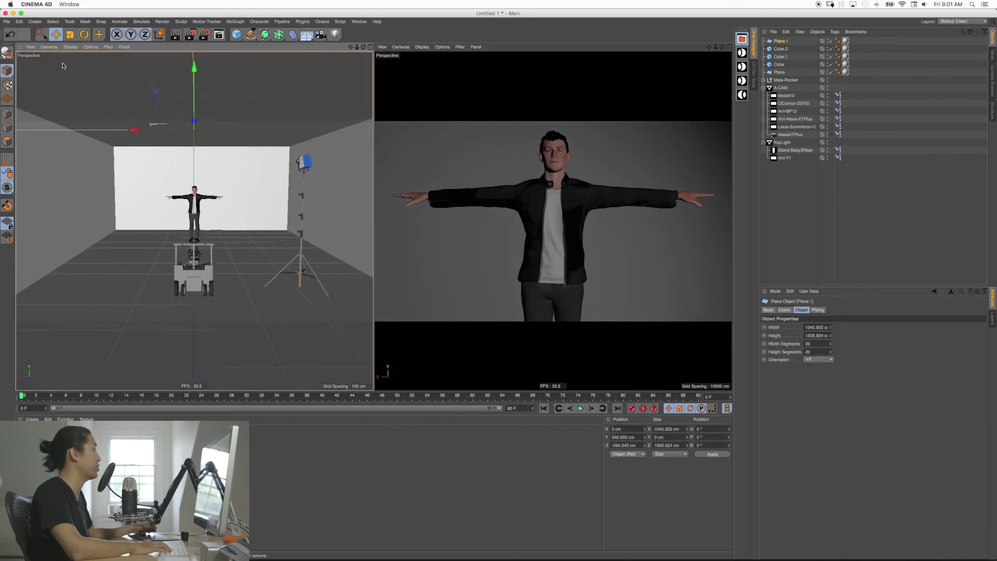
{"action": "left_click", "coordinate": [779, 228]}
{"action": "key", "text": "shift+r"}
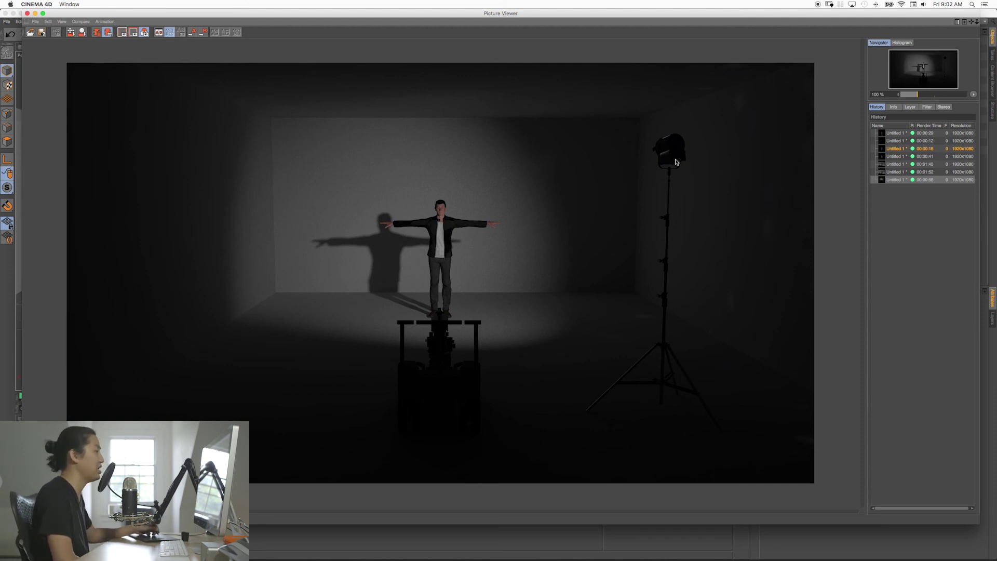
Compare the new wide render with the earlier wide render of the set without walls in the Picture Viewer history
{"action": "left_click", "coordinate": [891, 141]}
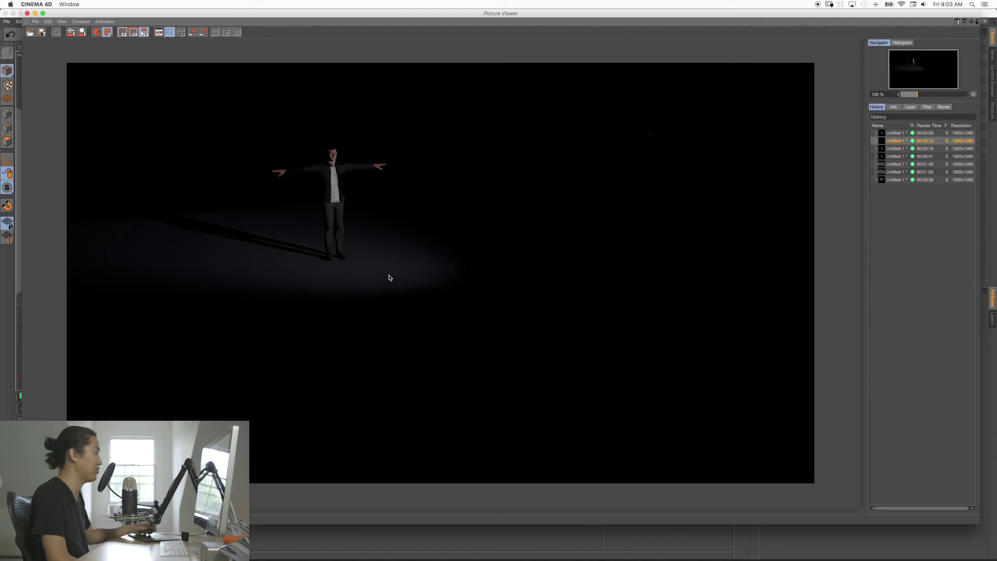
{"action": "left_click", "coordinate": [881, 181]}
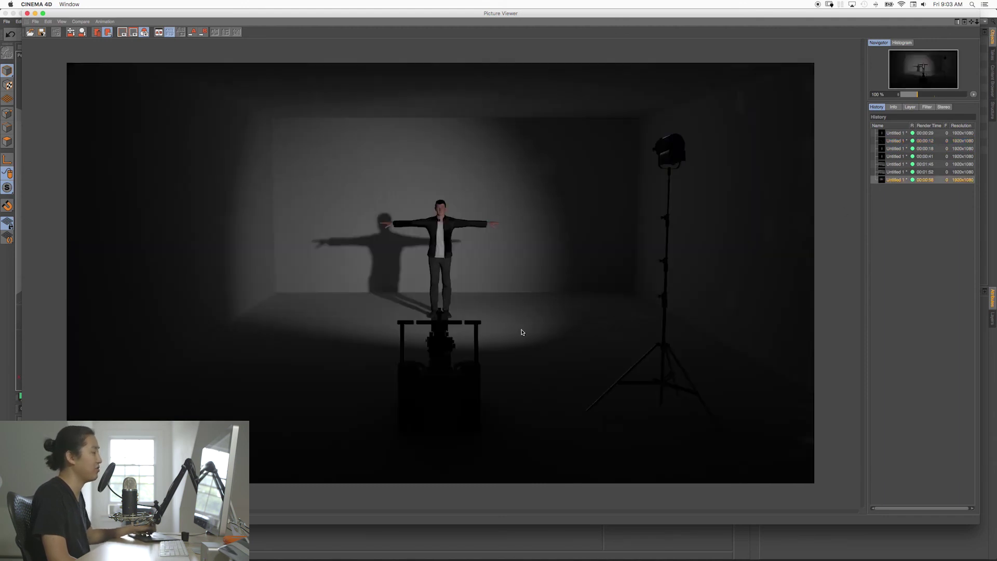